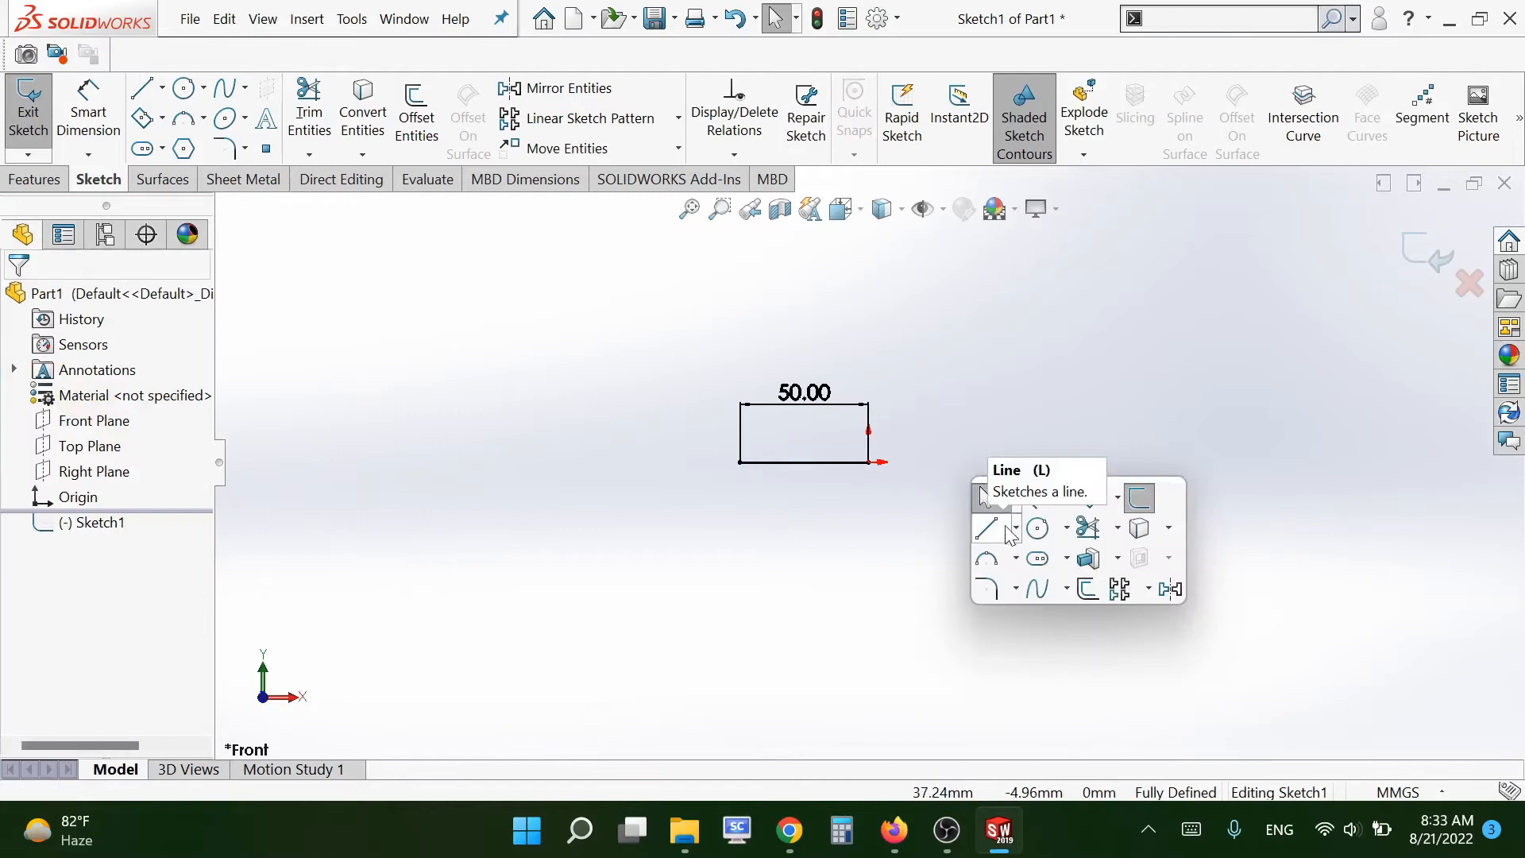
# - Sketch a shallow tangent arc from the origin and continue it with a rising tangent line ending about 155 mm across and 53.5 mm up
pyautogui.click(944, 449)
pyautogui.press('Escape')
pyautogui.press('Escape')
pyautogui.press('s')
pyautogui.click(1108, 572)
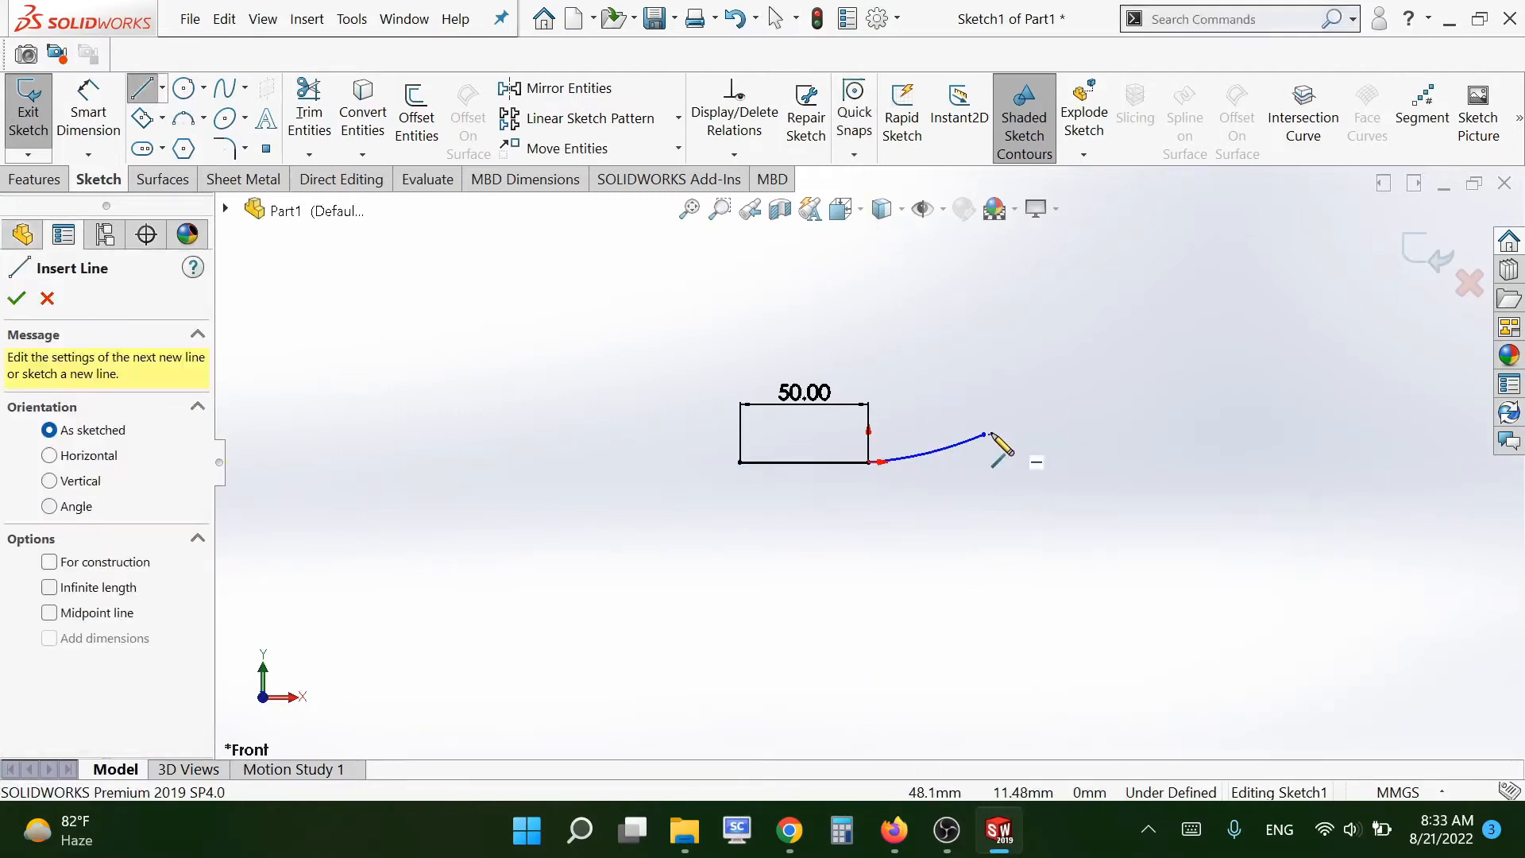
pyautogui.click(986, 435)
pyautogui.click(1239, 326)
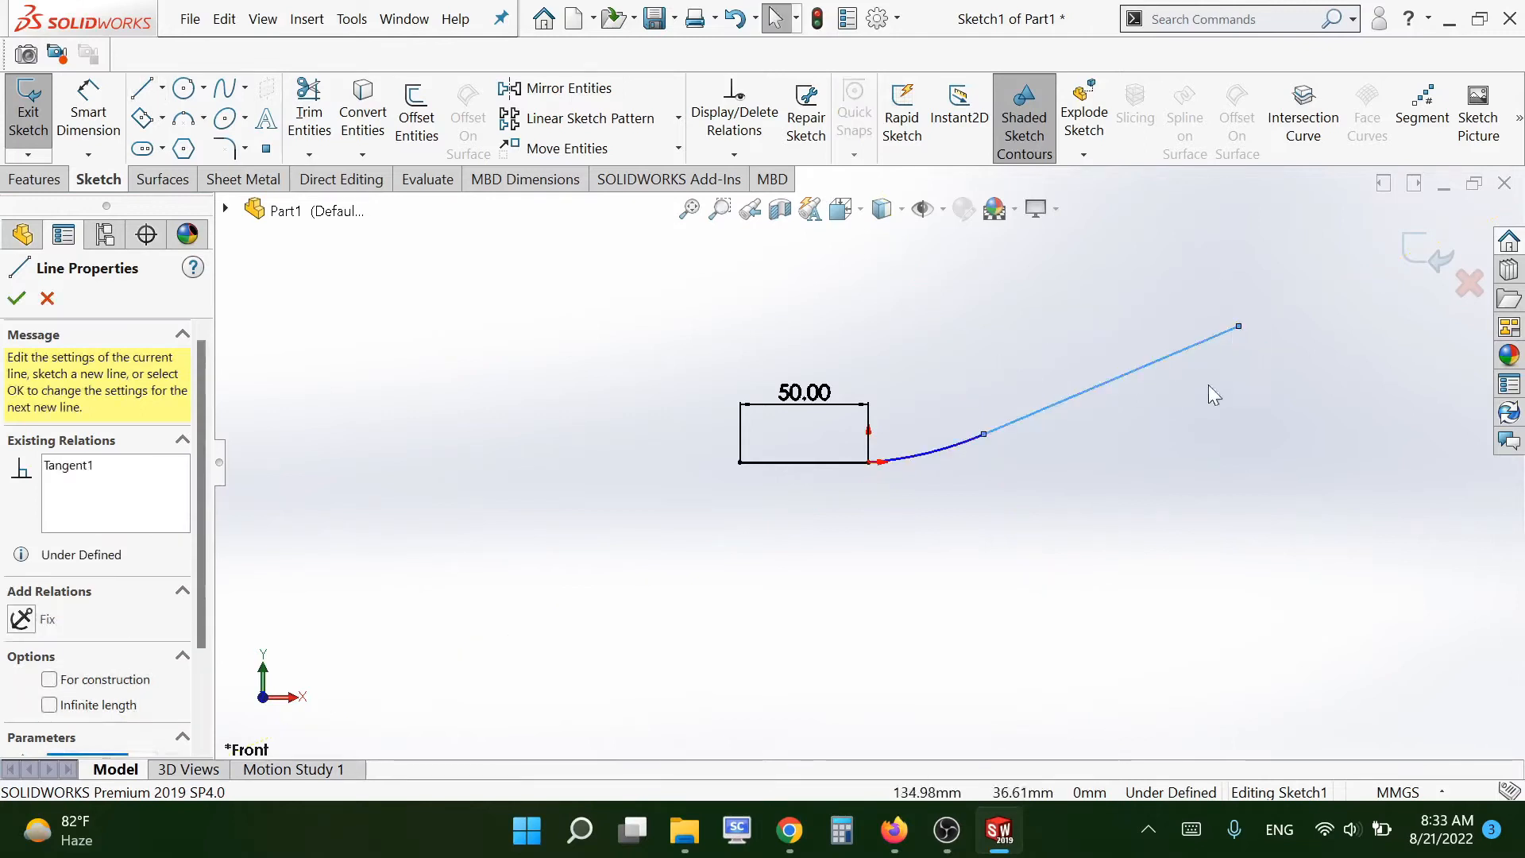
pyautogui.press('Escape')
pyautogui.click(986, 435)
pyautogui.press('Escape')
pyautogui.click(869, 462)
pyautogui.press('Escape')
# - Draw a horizontal centerline about 190 mm long from the origin, beneath the arc and sloped line
pyautogui.press('s')
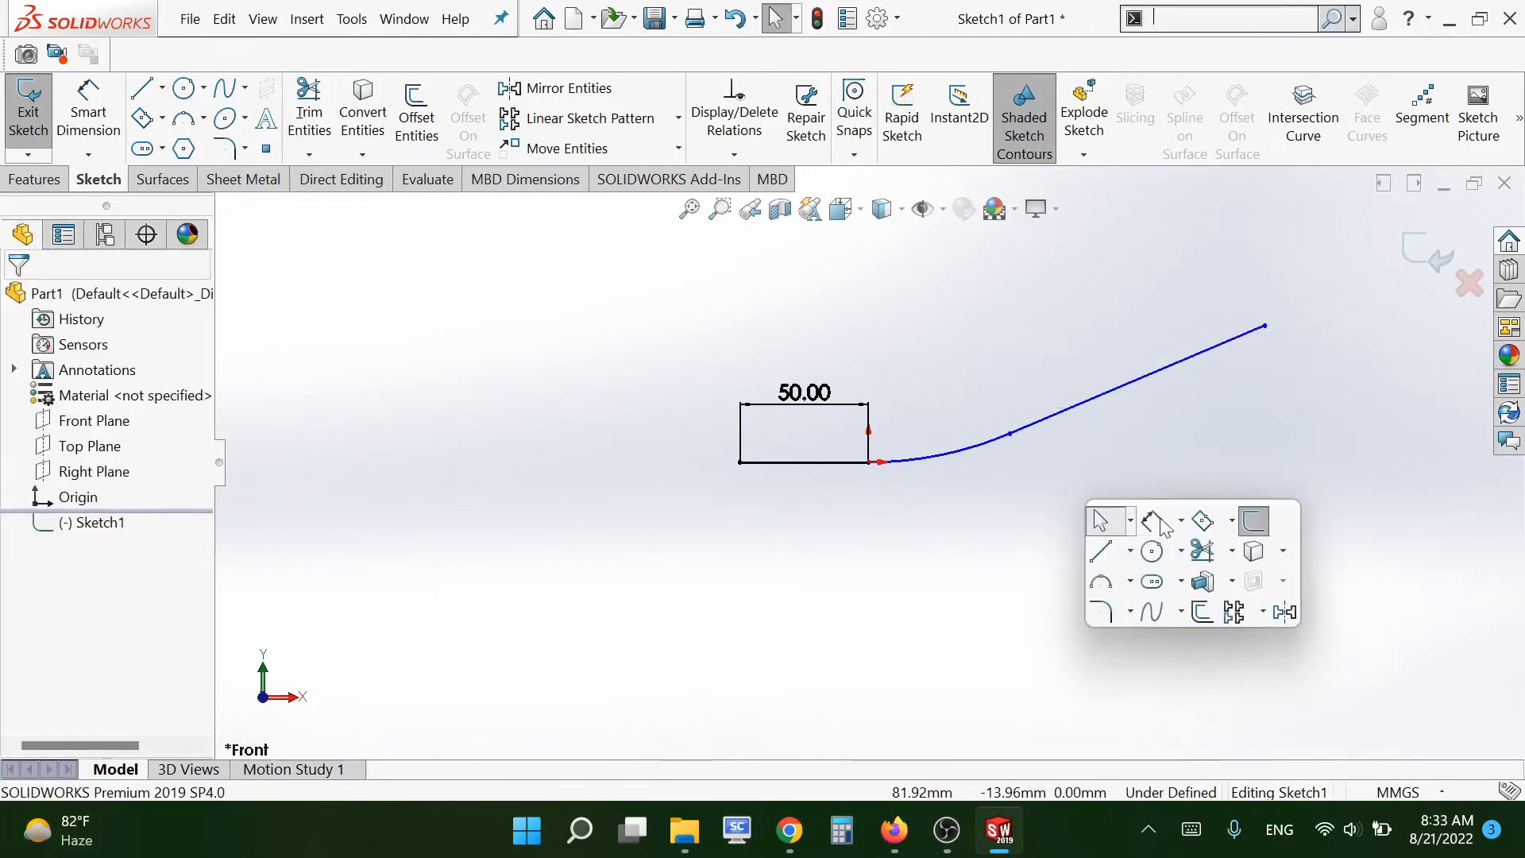
pyautogui.click(1129, 550)
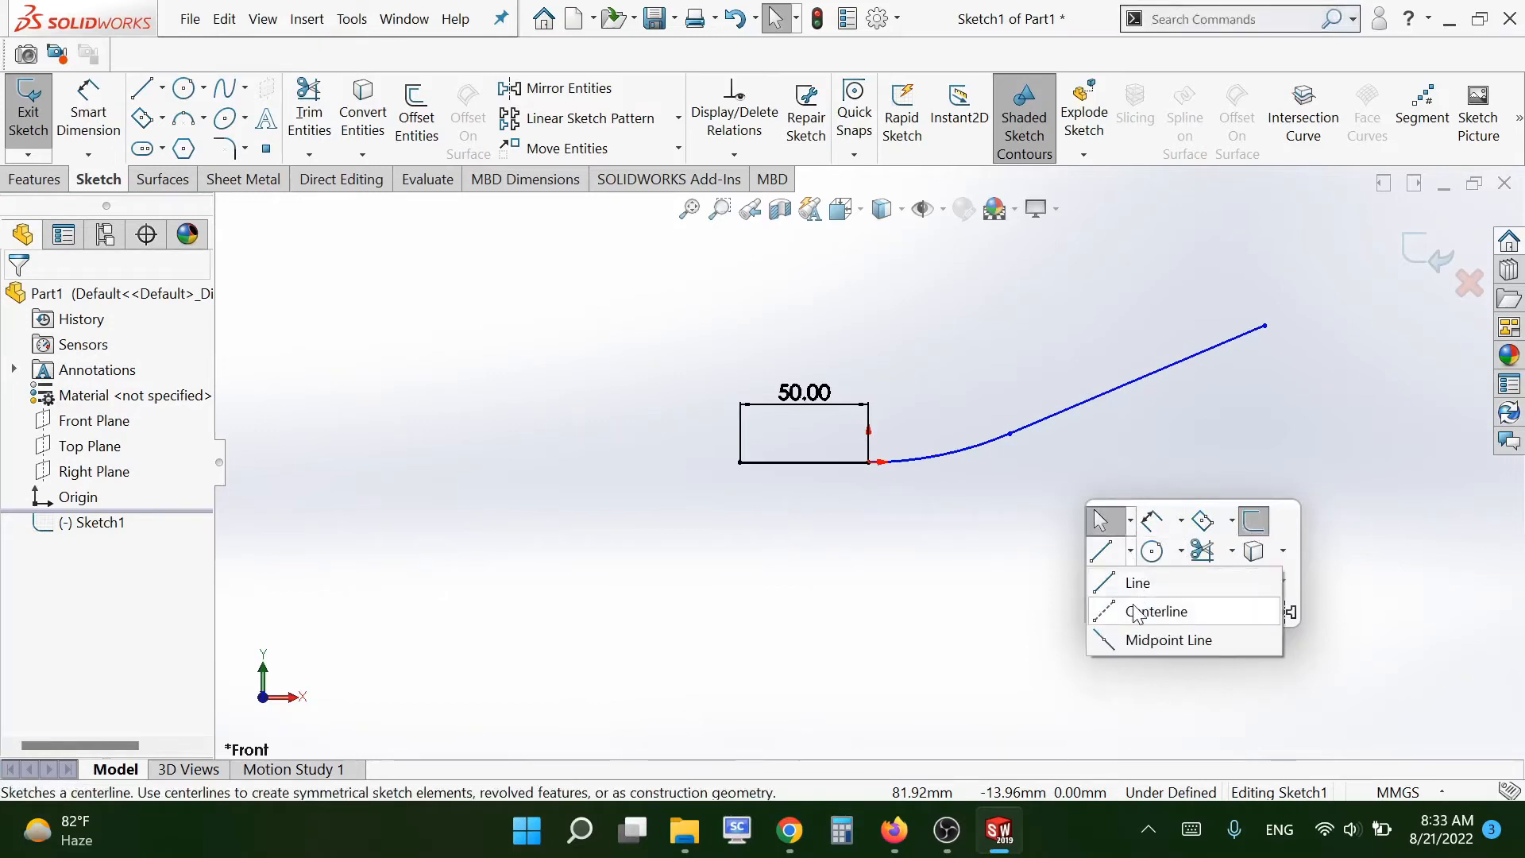
pyautogui.click(869, 463)
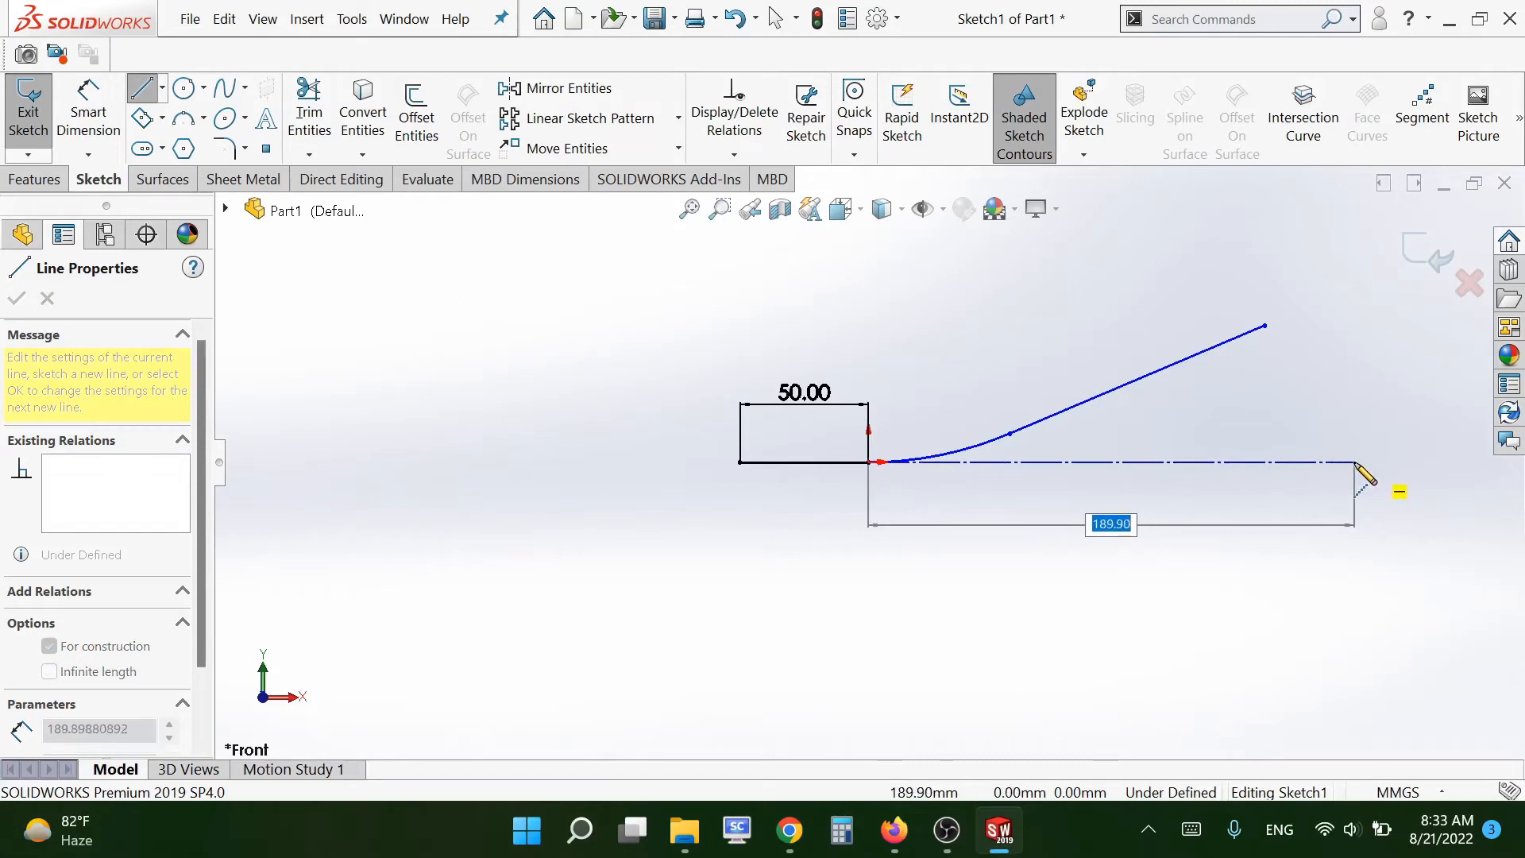
pyautogui.click(1355, 462)
pyautogui.press('Escape')
pyautogui.click(1172, 586)
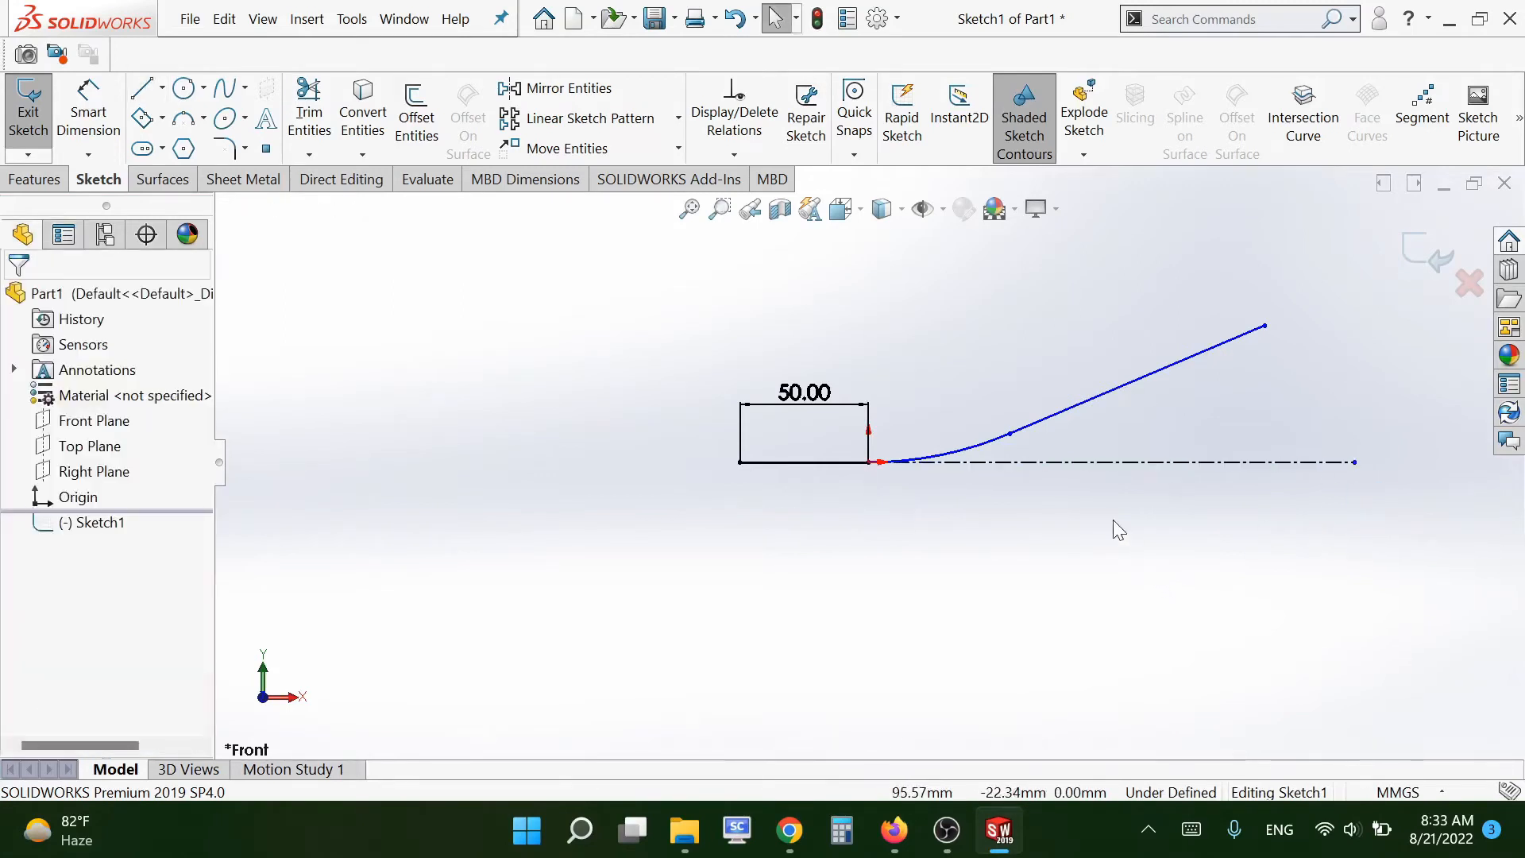
# - Dimension the horizontal distance from the origin to the sloped line's free end as 200 mm
pyautogui.press('s')
pyautogui.click(1178, 535)
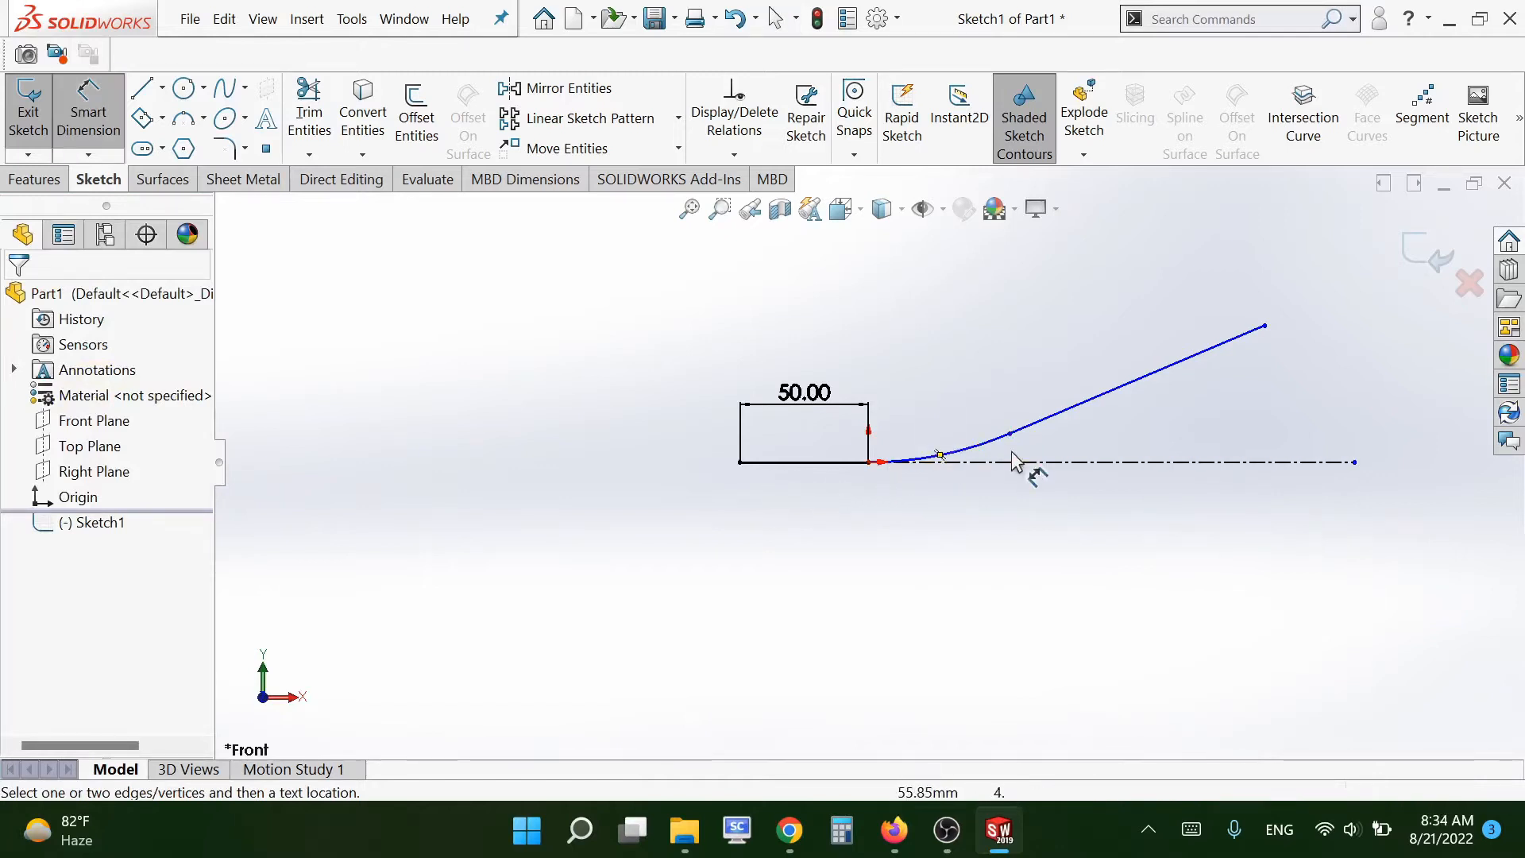
pyautogui.click(1267, 328)
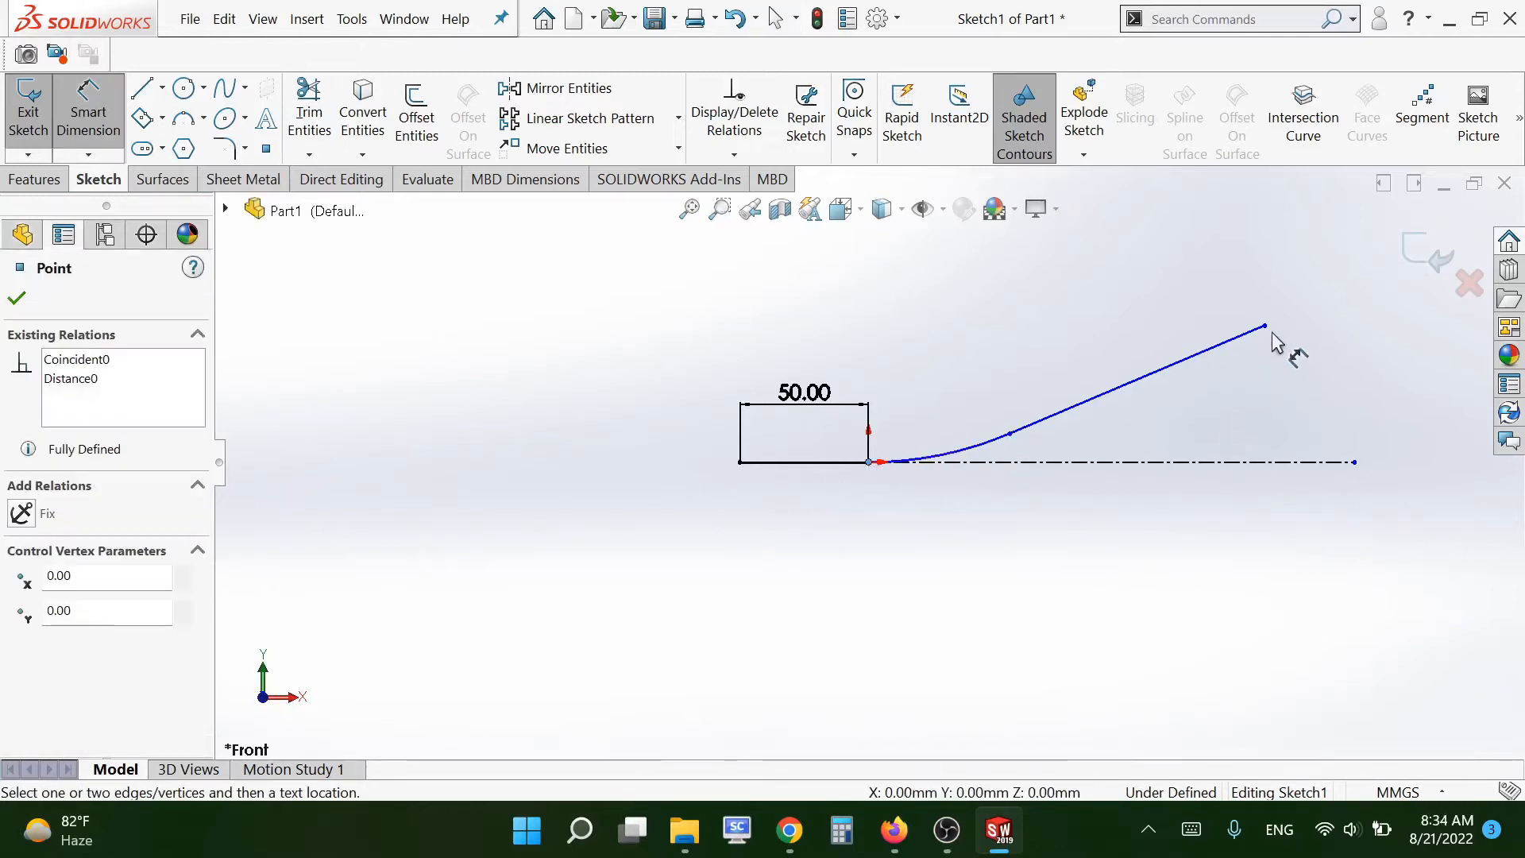
pyautogui.click(1266, 327)
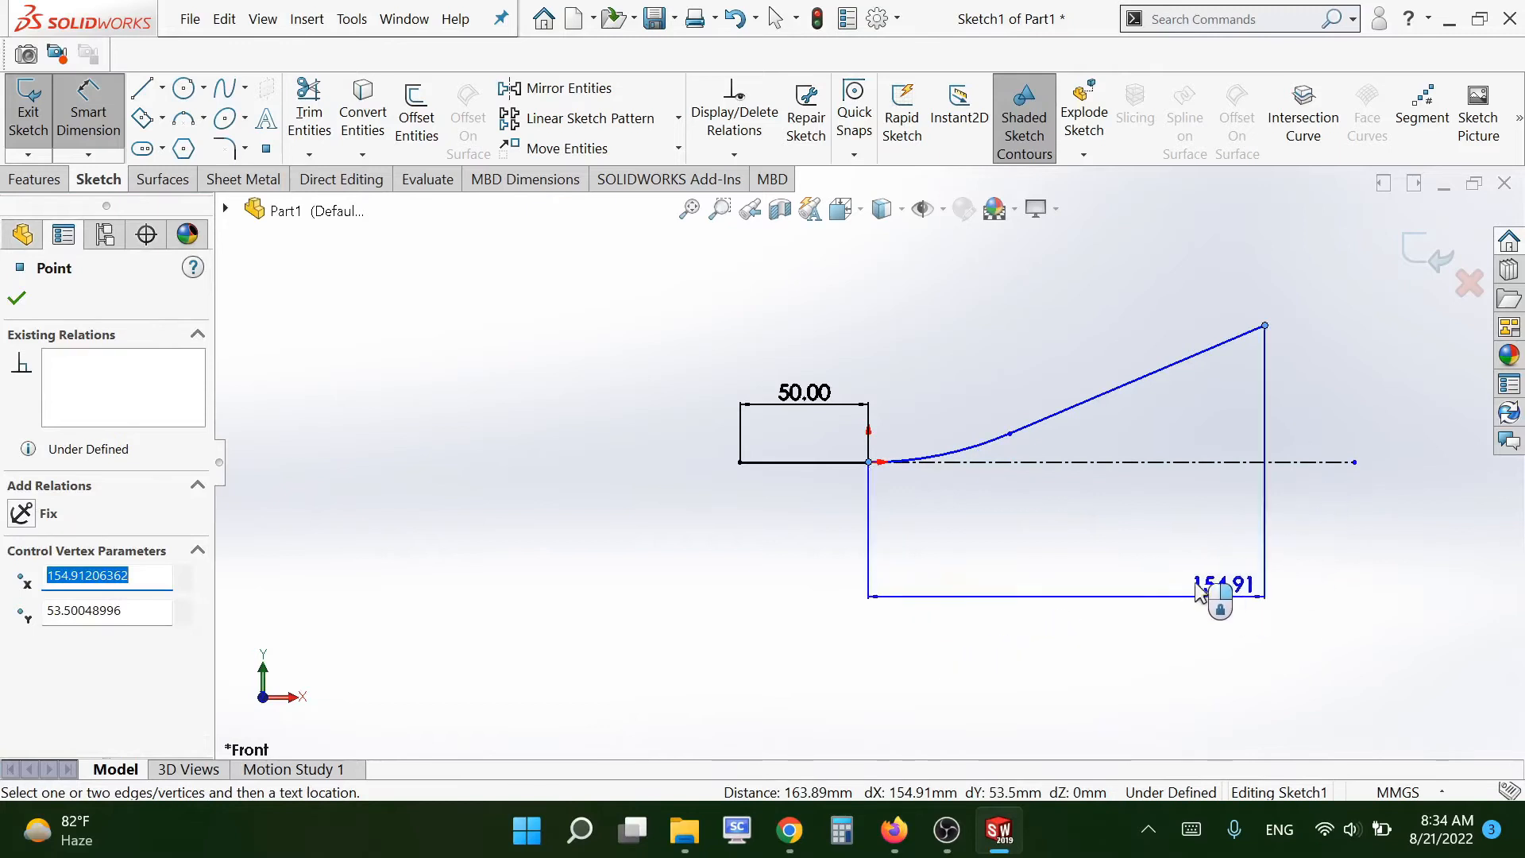
pyautogui.click(1176, 584)
pyautogui.write('200')
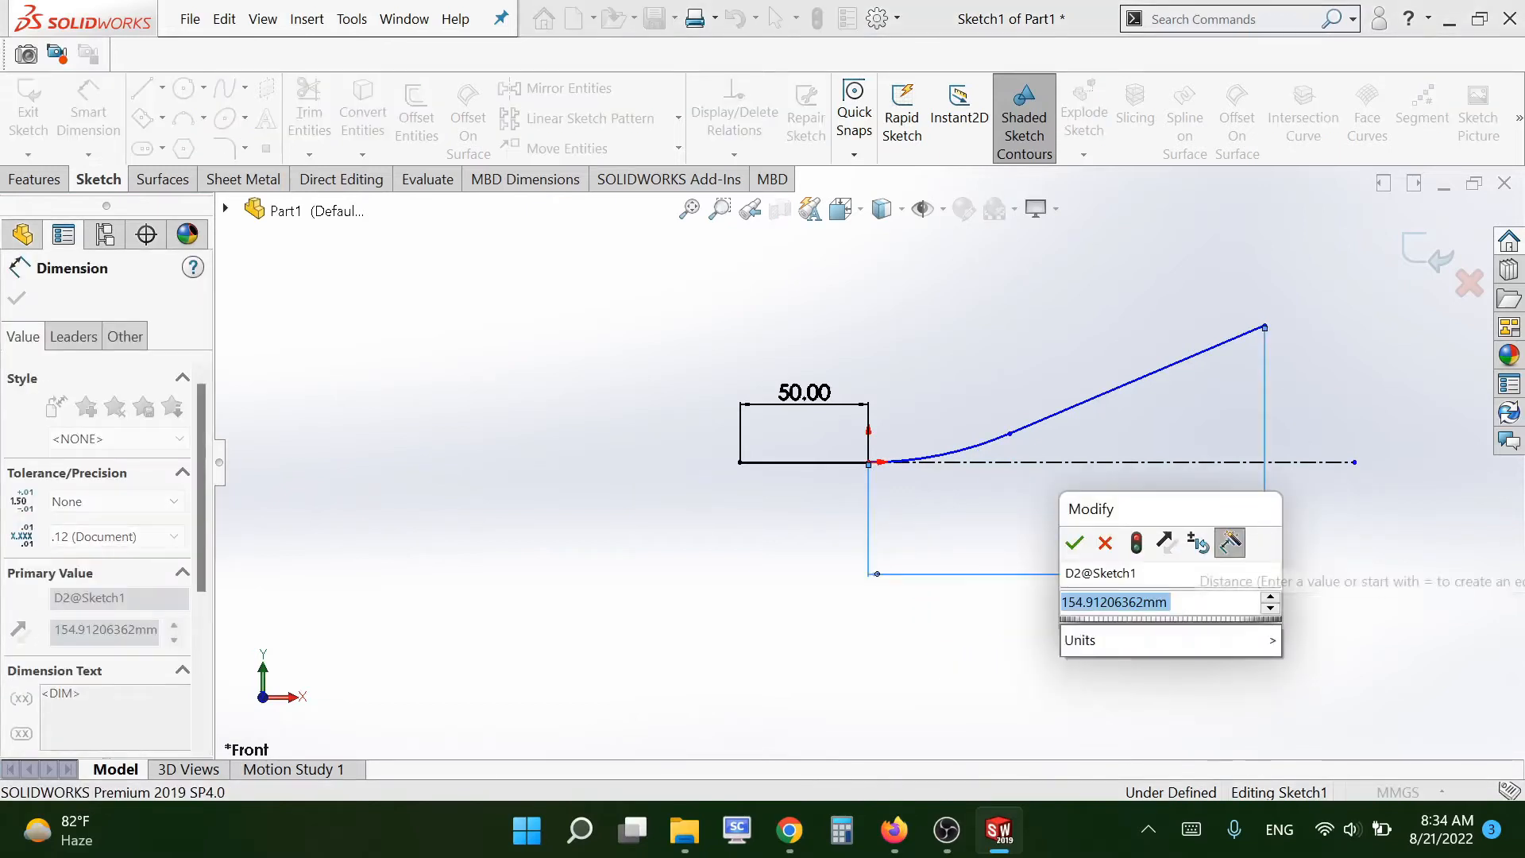
pyautogui.press('Return')
pyautogui.press('Escape')
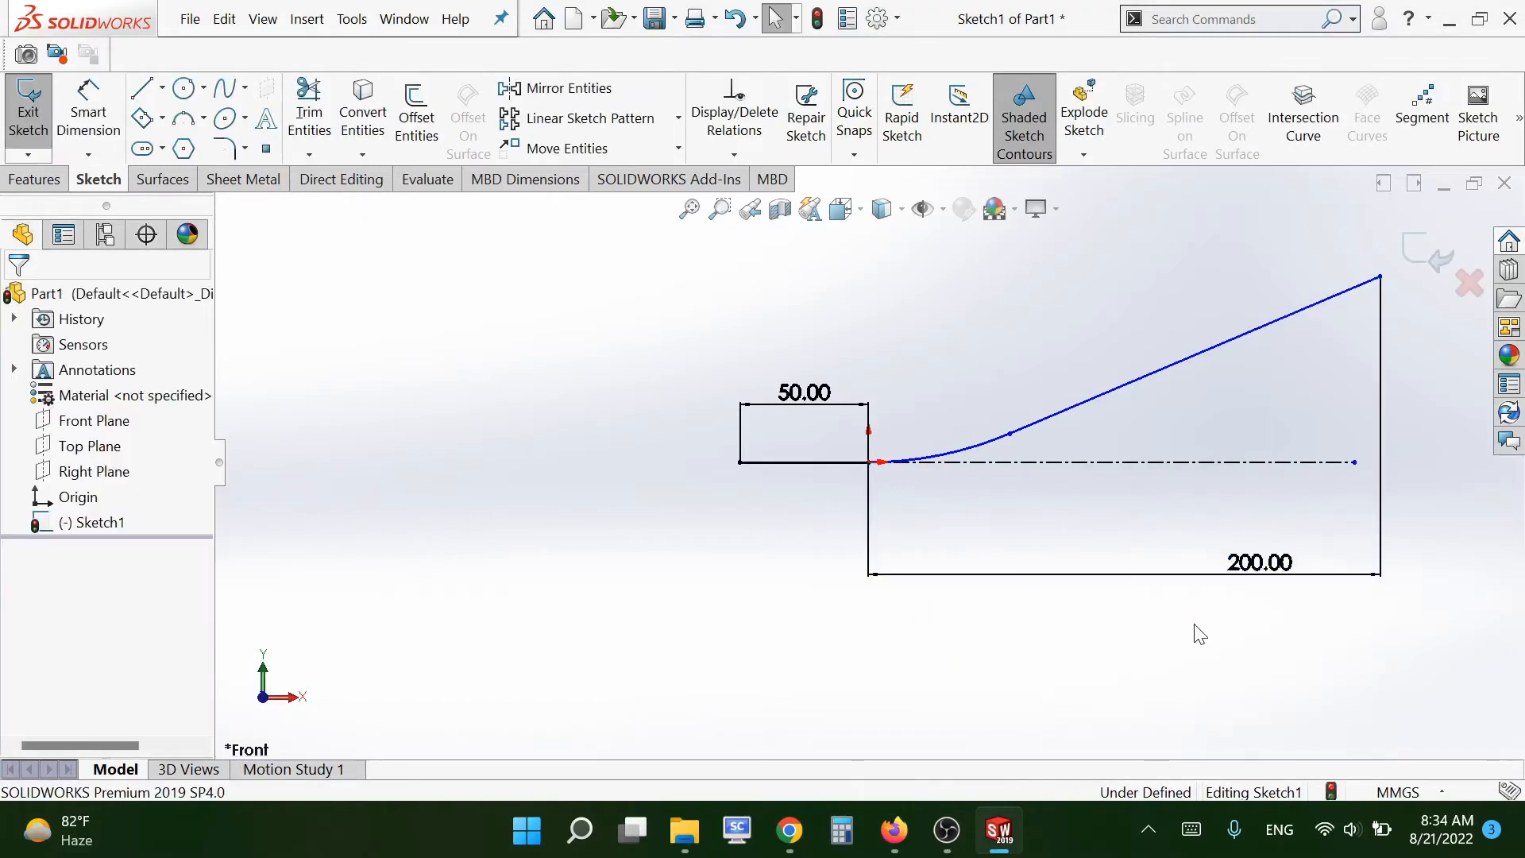
# - Add a Vertical relation between the centerline's free end and the sloped line's upper end
pyautogui.click(1354, 461)
pyautogui.keyDown('ctrl'); pyautogui.click(1379, 276); pyautogui.keyUp('ctrl')
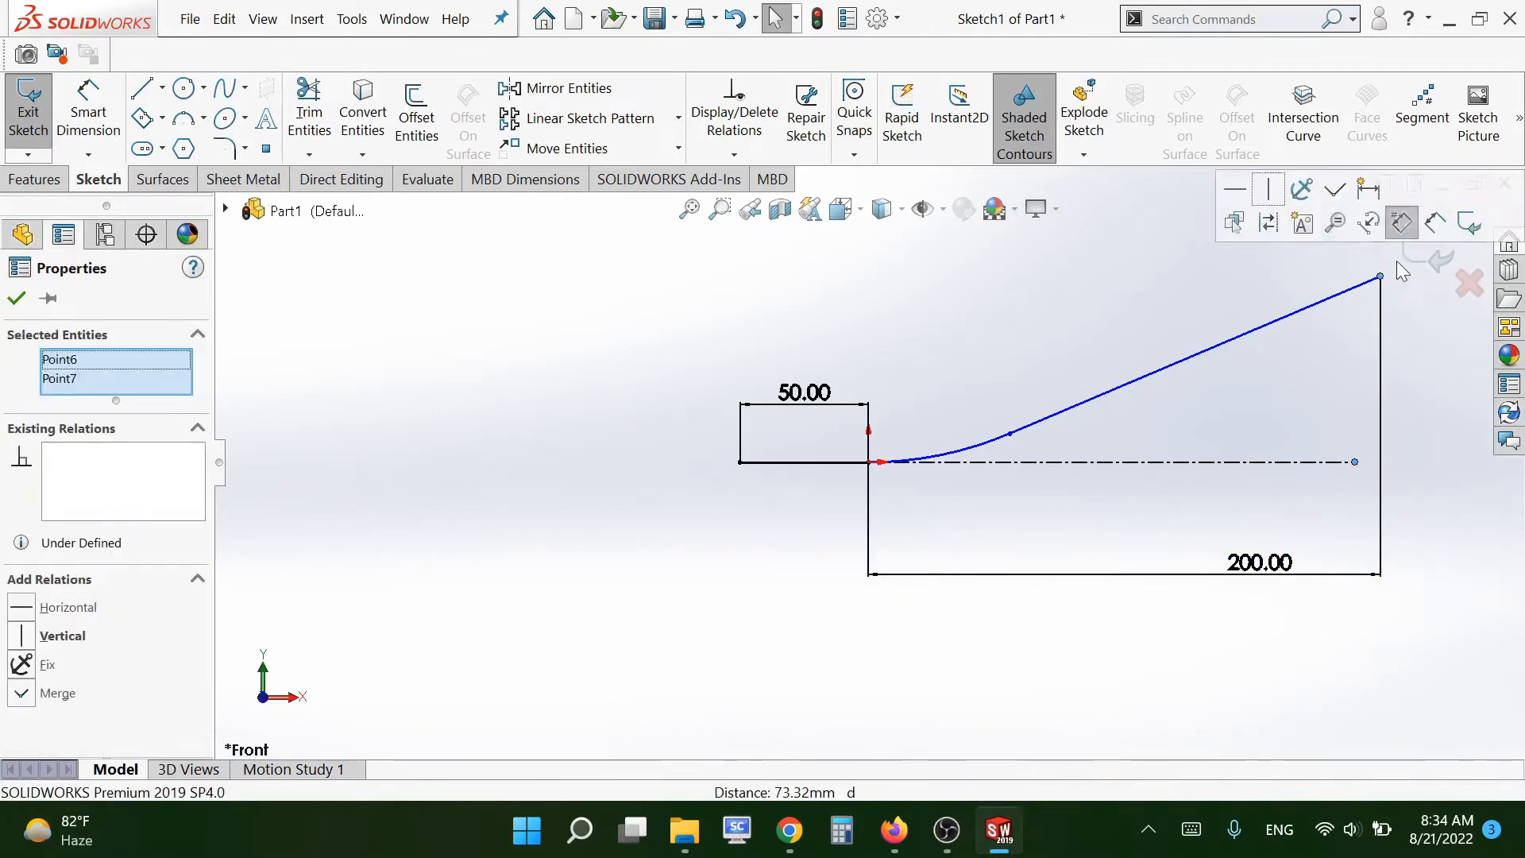
pyautogui.click(1268, 189)
pyautogui.click(786, 582)
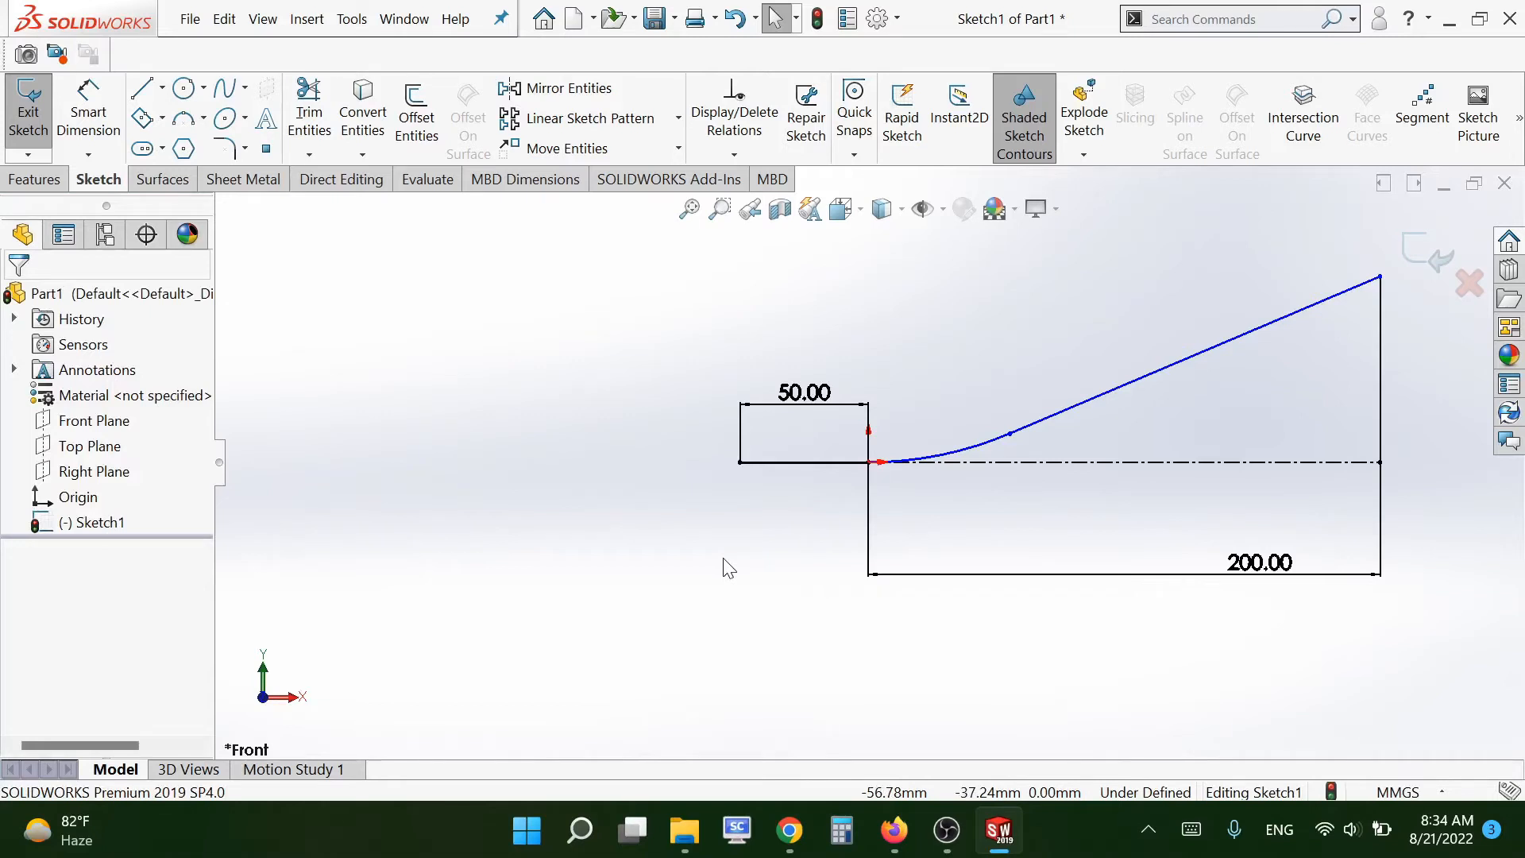
# - Dimension the arc's radius as 150 mm
pyautogui.press('s')
pyautogui.click(725, 580)
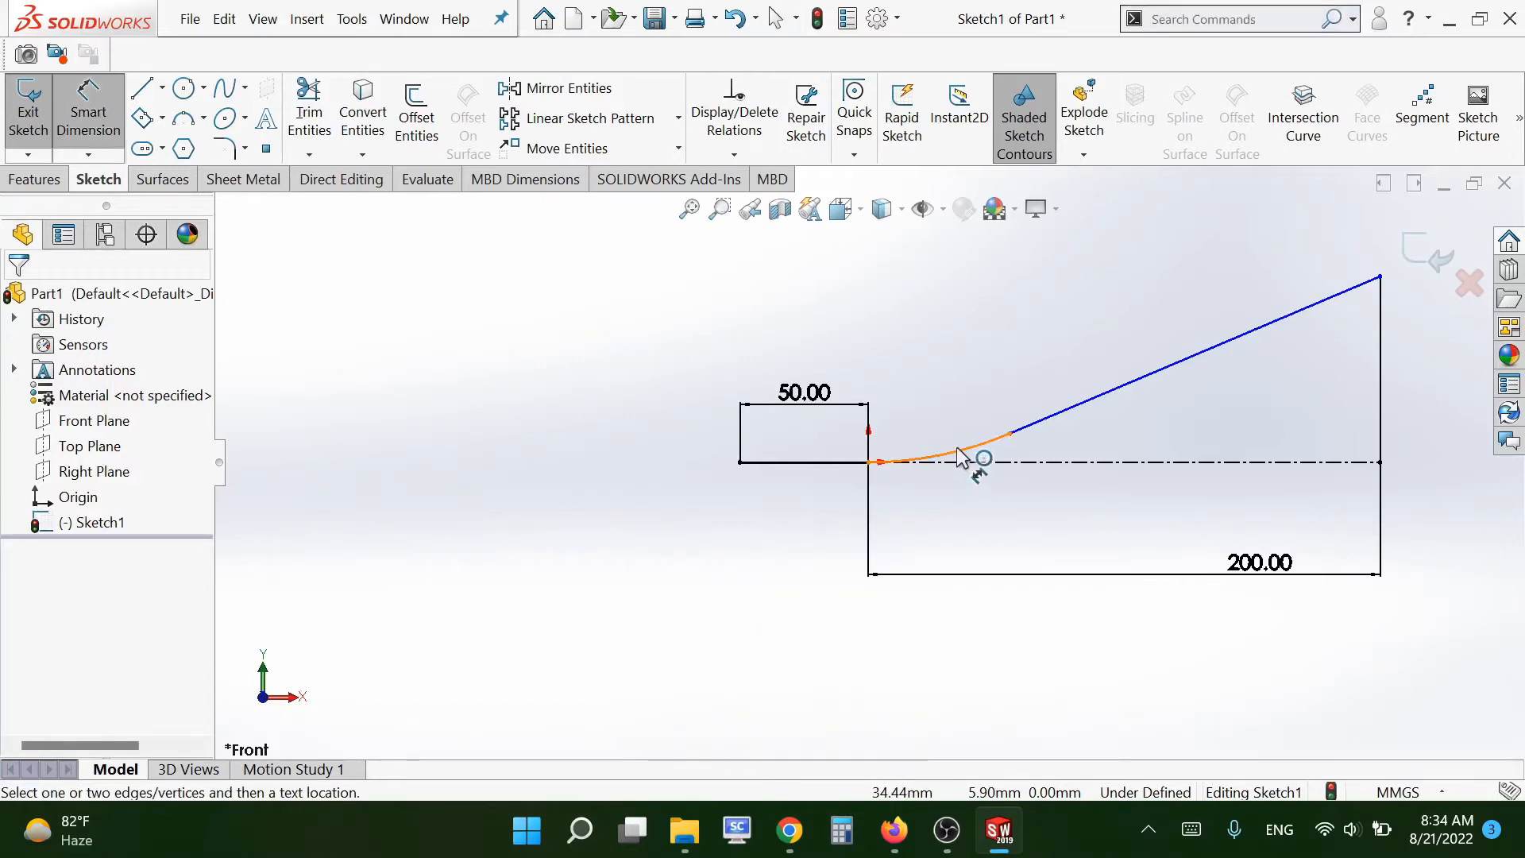
pyautogui.click(960, 457)
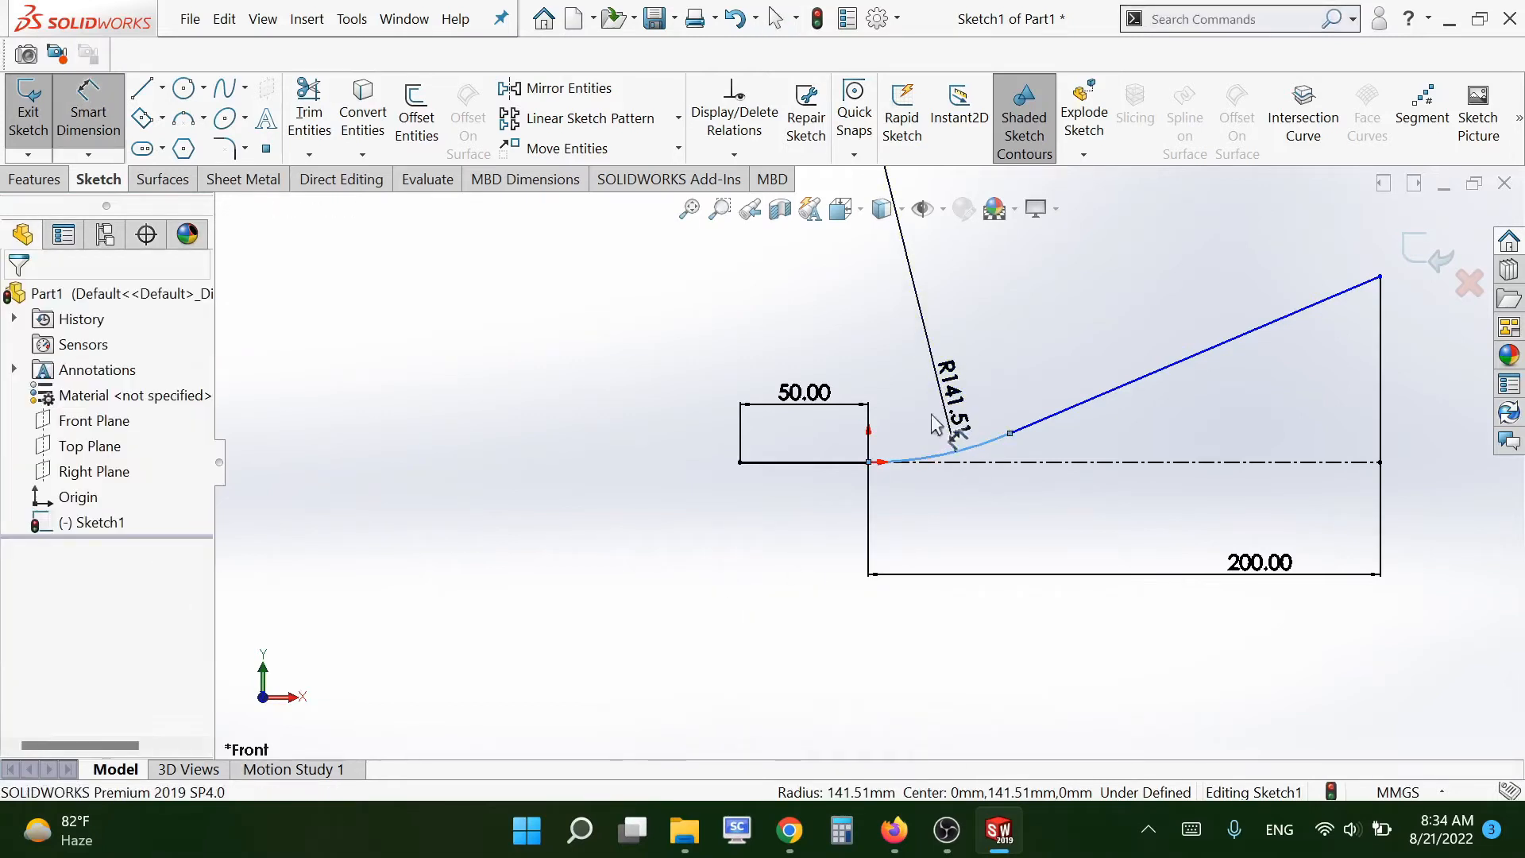
pyautogui.click(940, 411)
pyautogui.write('150')
pyautogui.press('Return')
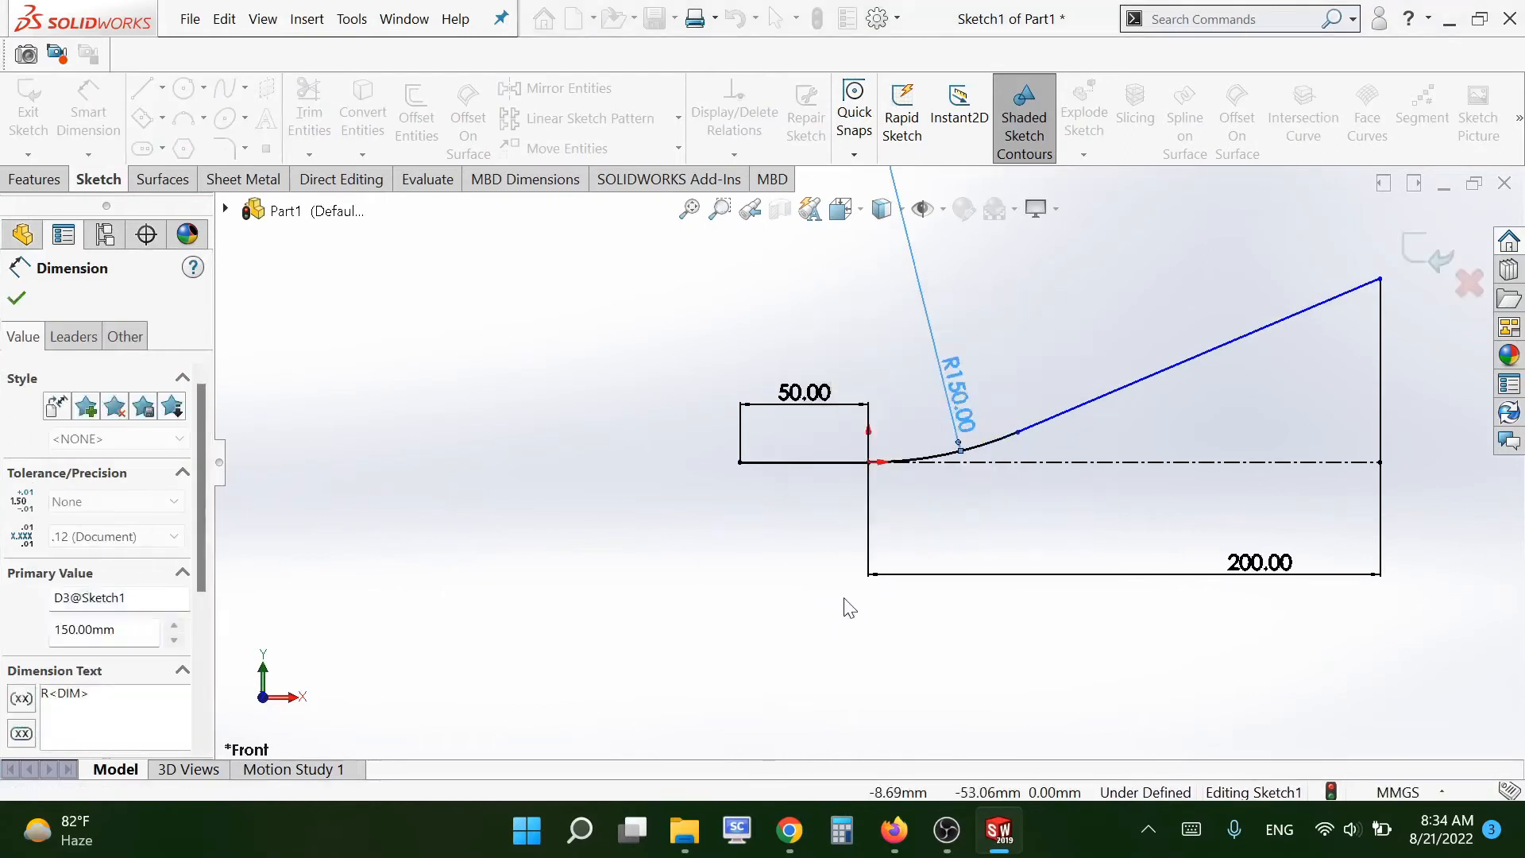
pyautogui.press('Escape')
# - Dimension the height of the sloped line's upper end above the centerline as 50 mm
pyautogui.press('s')
pyautogui.click(834, 588)
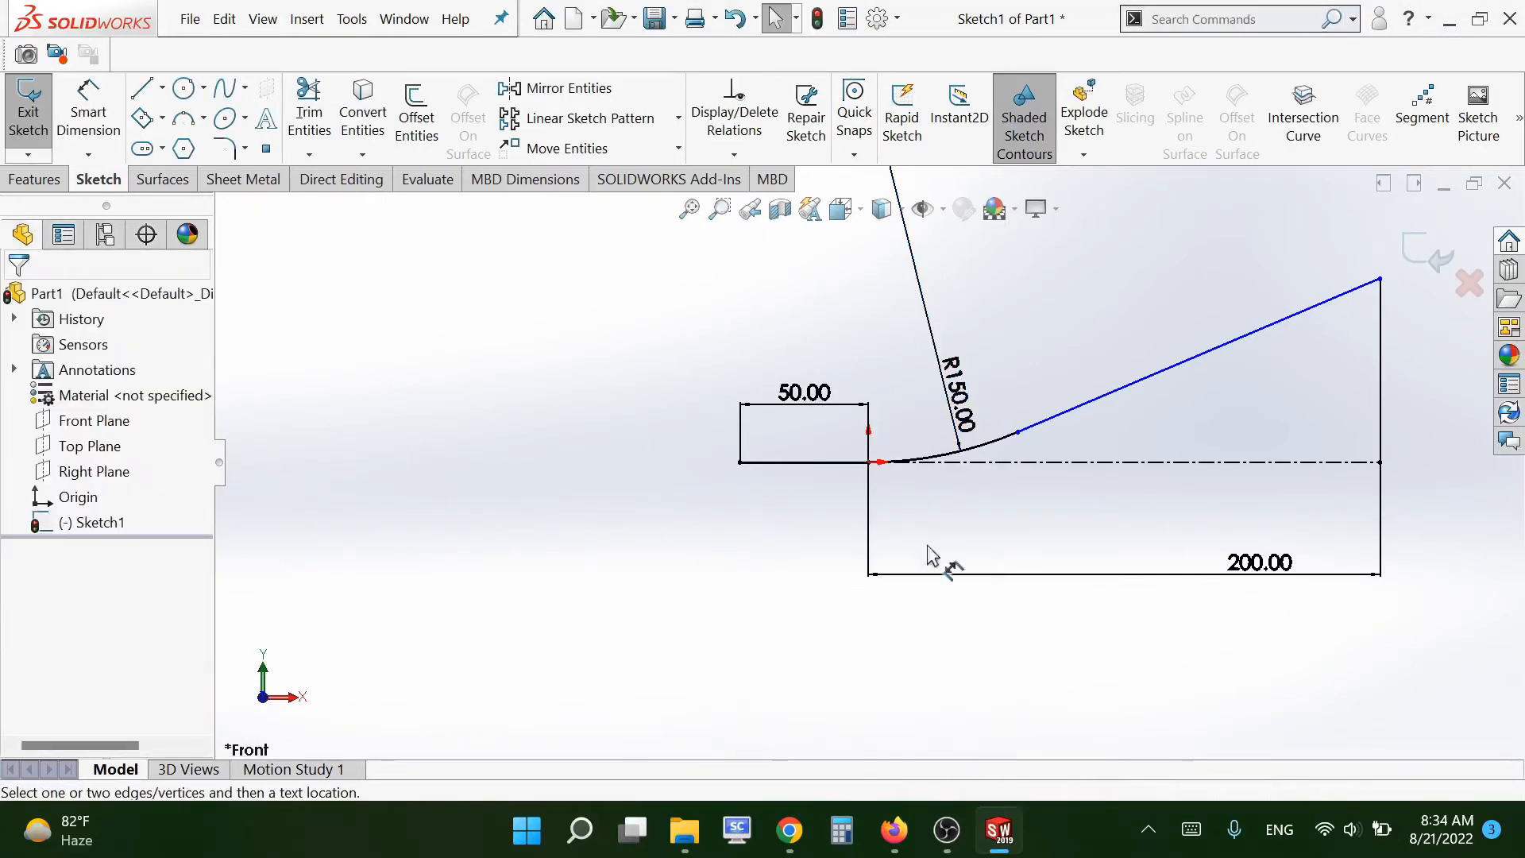
pyautogui.click(1379, 278)
pyautogui.click(1330, 463)
pyautogui.click(1400, 433)
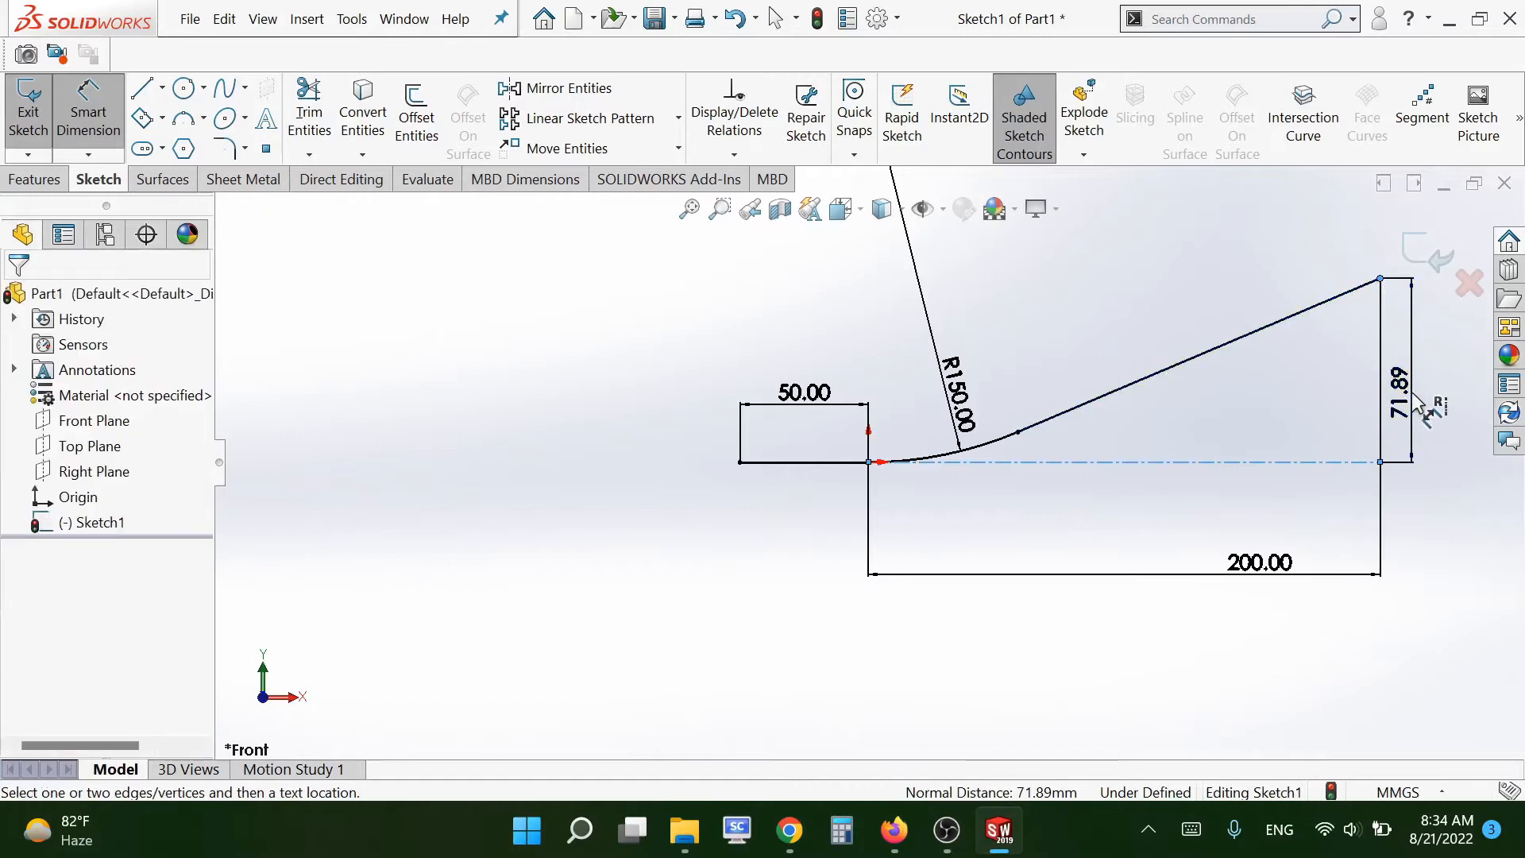
pyautogui.write('50')
pyautogui.press('Return')
pyautogui.press('Escape')
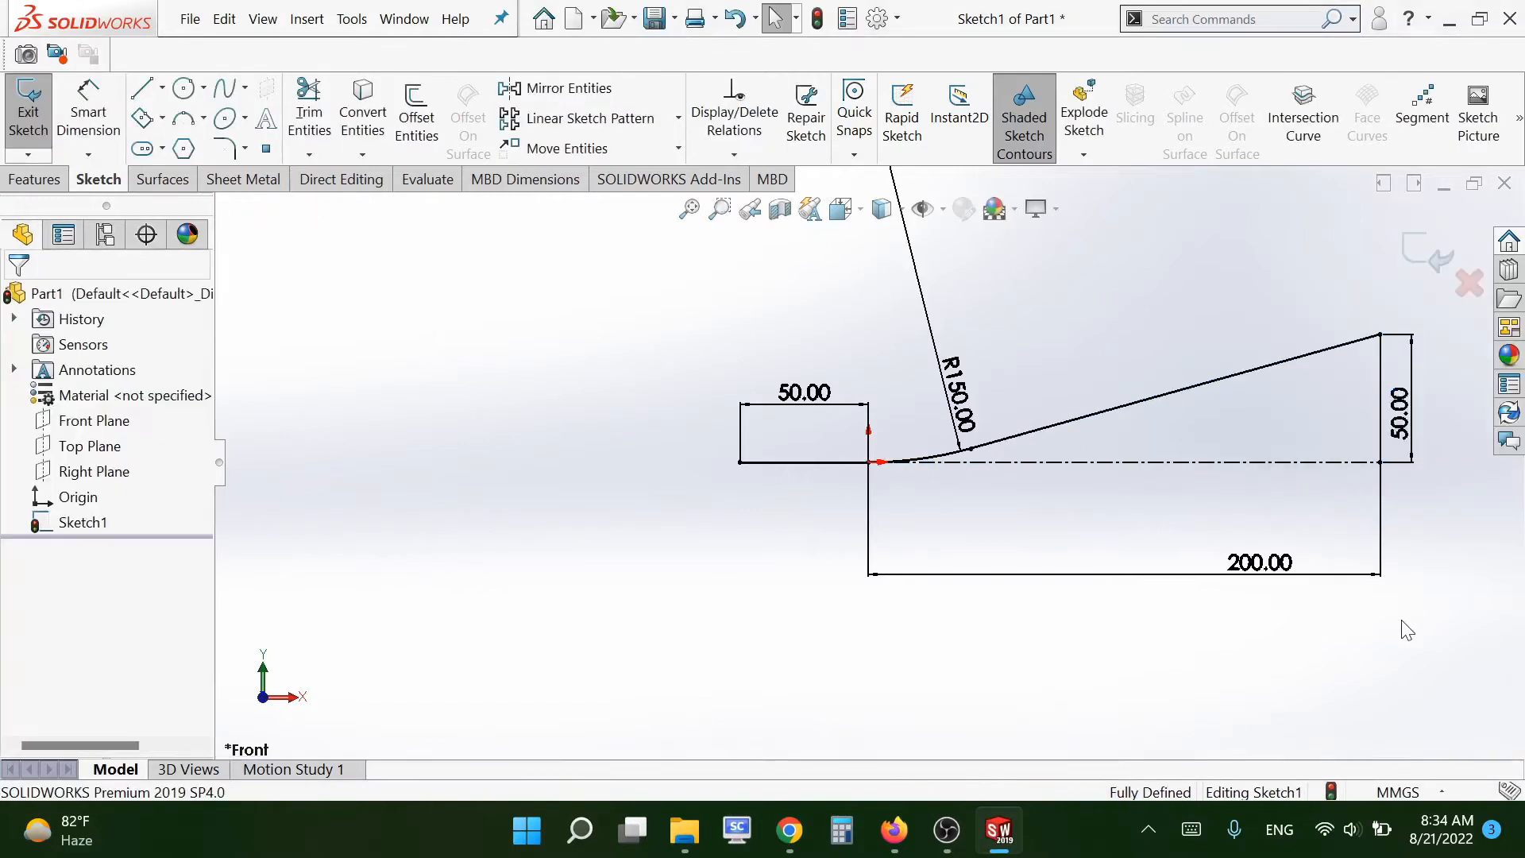
# - Exit the profile sketch and extrude it as a surface, Mid Plane, 70 mm wide
pyautogui.moveTo(974, 321); pyautogui.dragTo(1165, 442, button='middle')
pyautogui.scroll(2, 1164, 441)
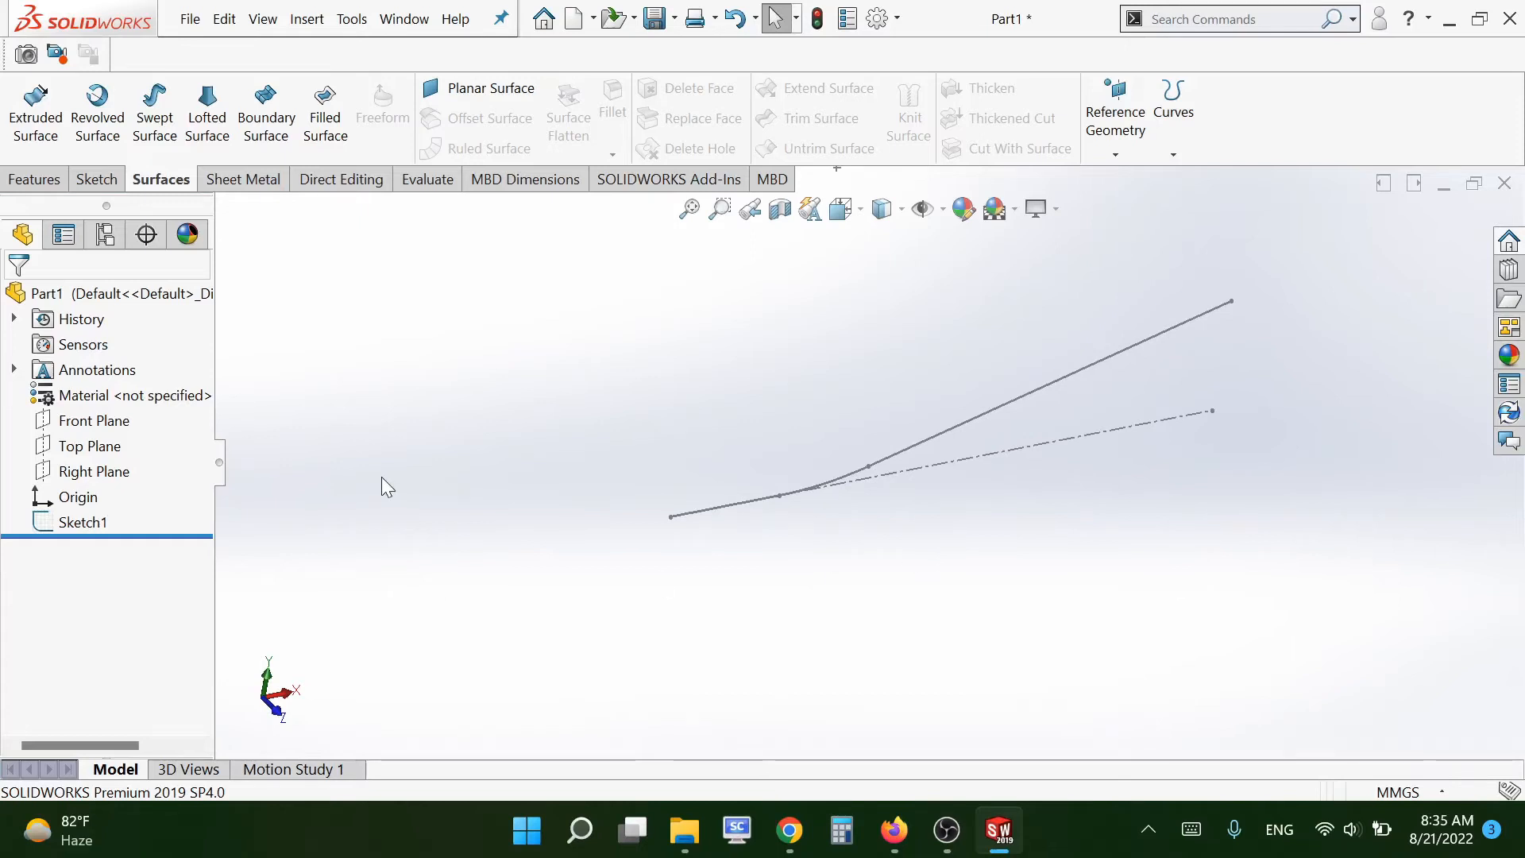
pyautogui.click(11, 114)
pyautogui.click(746, 502)
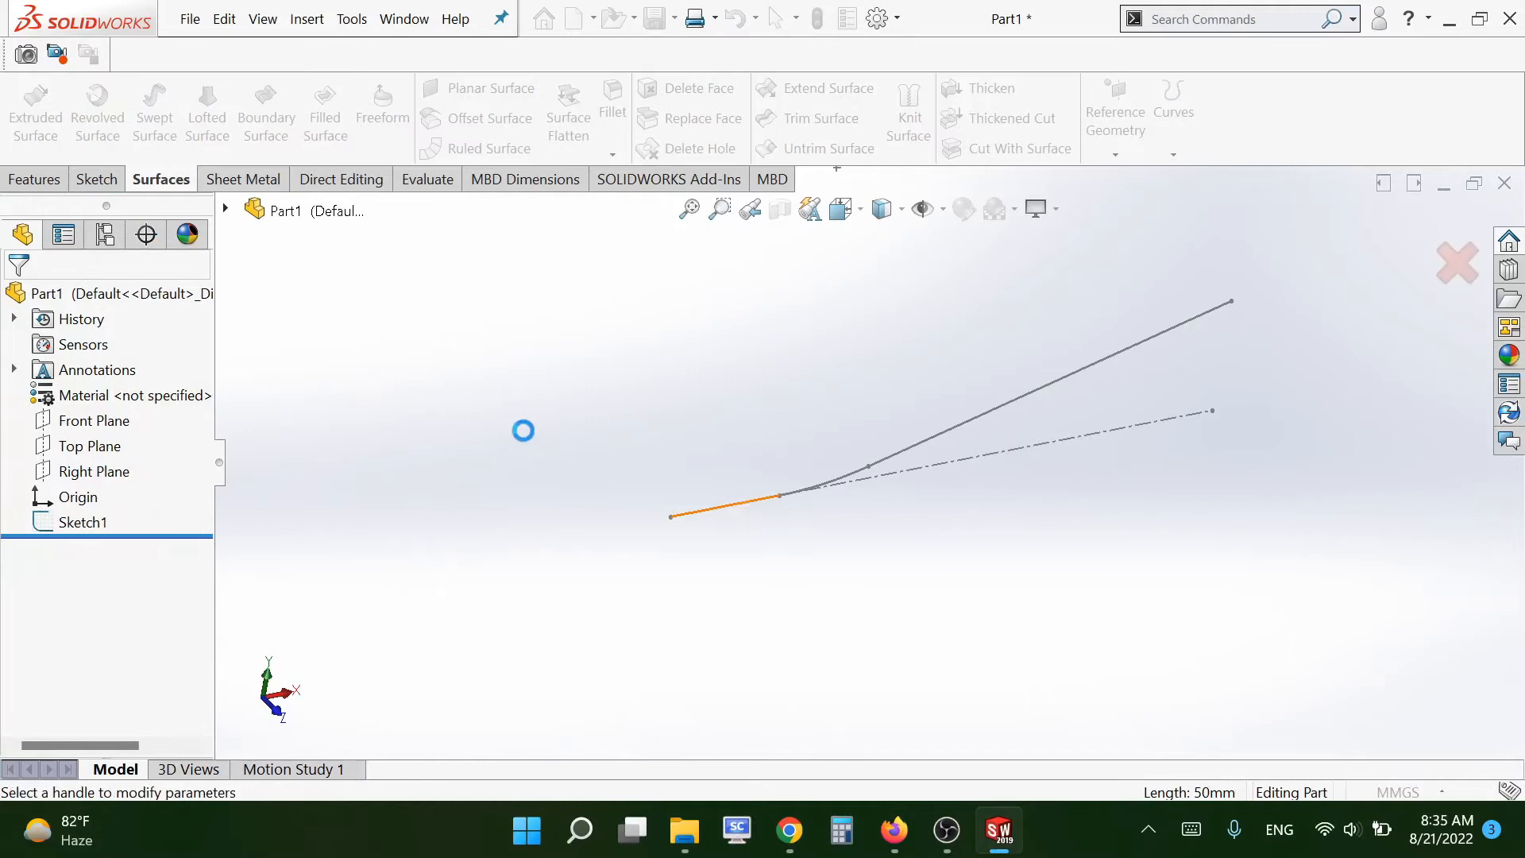
pyautogui.click(157, 419)
pyautogui.click(128, 493)
pyautogui.click(188, 499)
pyautogui.click(188, 499)
pyautogui.click(187, 499)
pyautogui.click(188, 499)
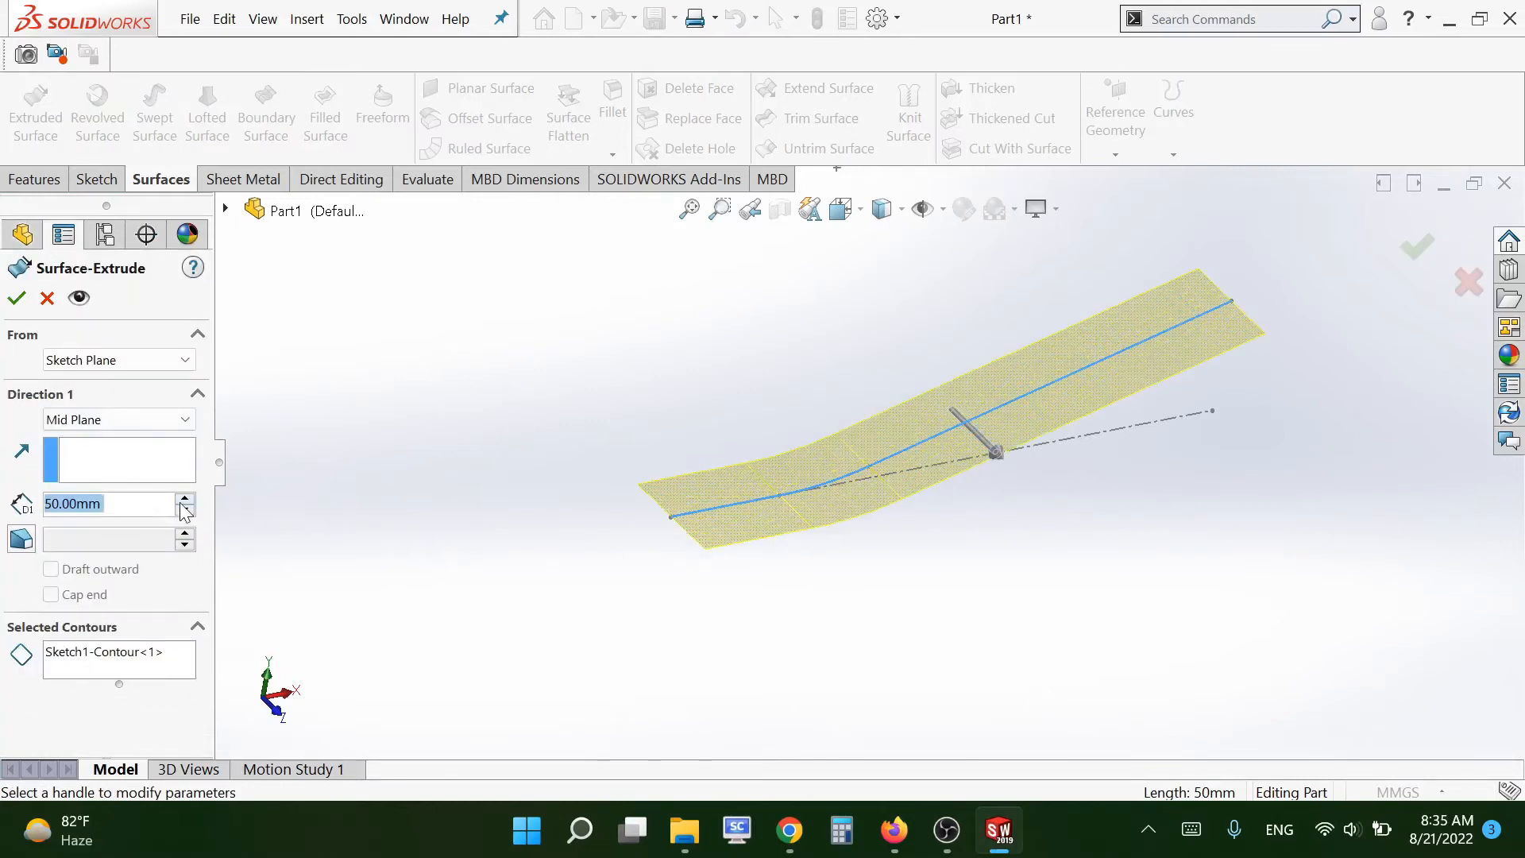
pyautogui.click(185, 499)
pyautogui.click(184, 499)
pyautogui.click(16, 298)
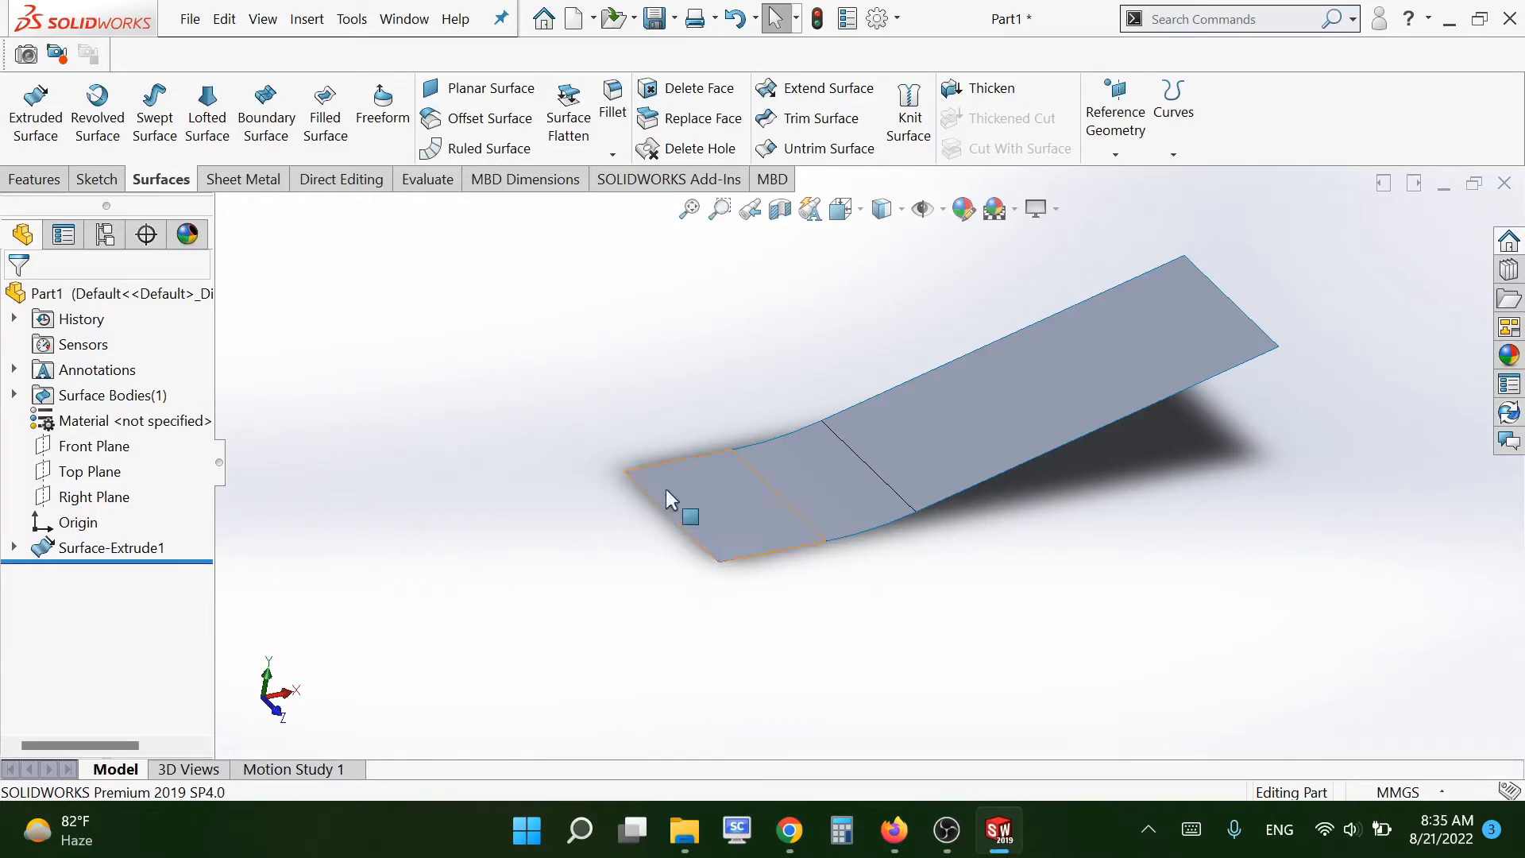
# - Change the length of the surface's flat end segment to 60 mm and rebuild the part
pyautogui.click(683, 508)
pyautogui.doubleClick(735, 446)
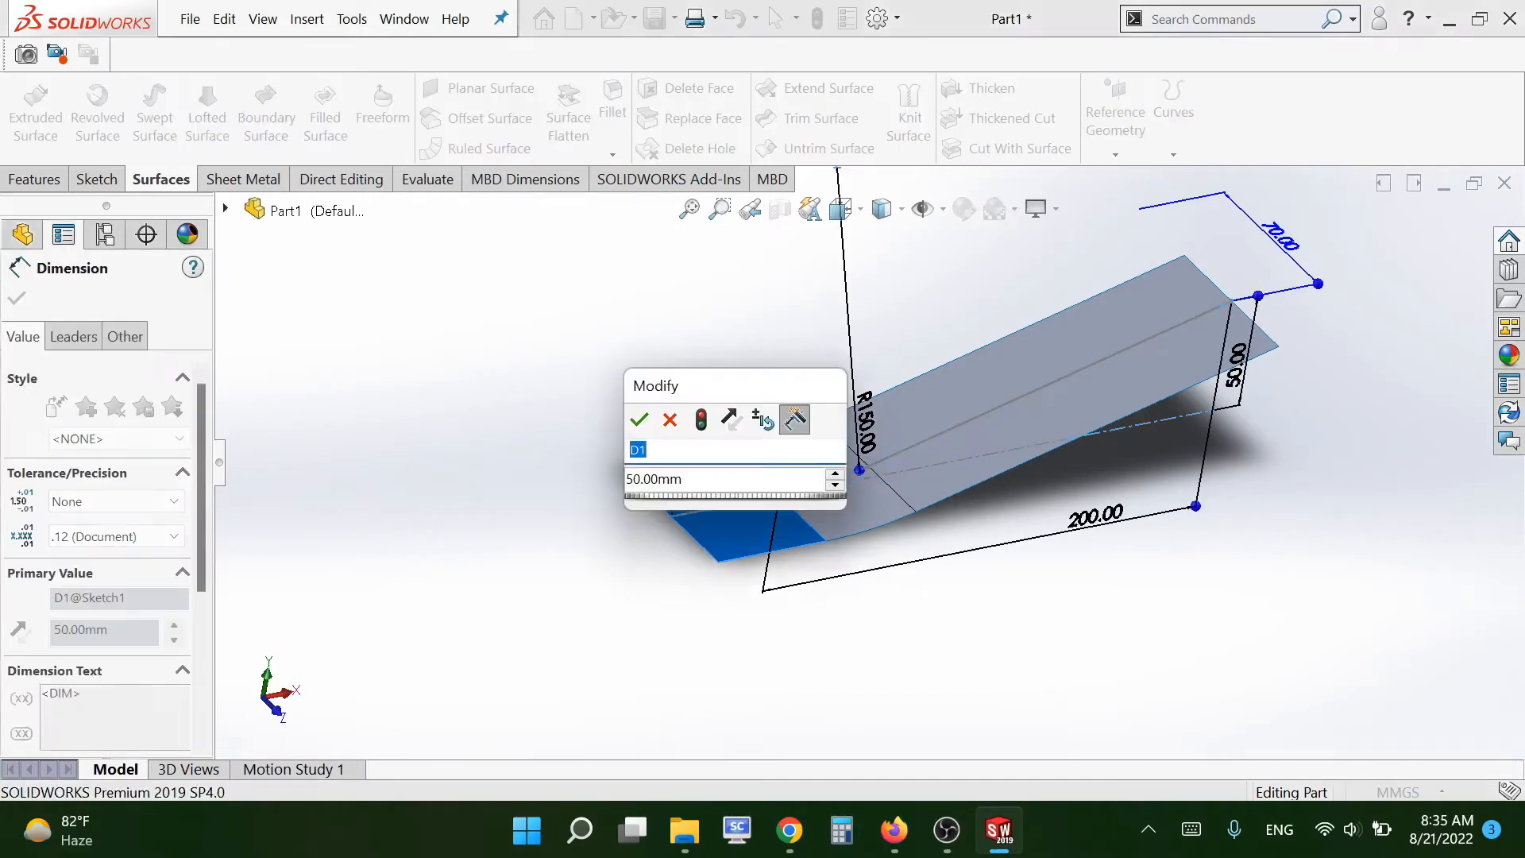
pyautogui.write('60')
pyautogui.click(701, 419)
pyautogui.click(506, 367)
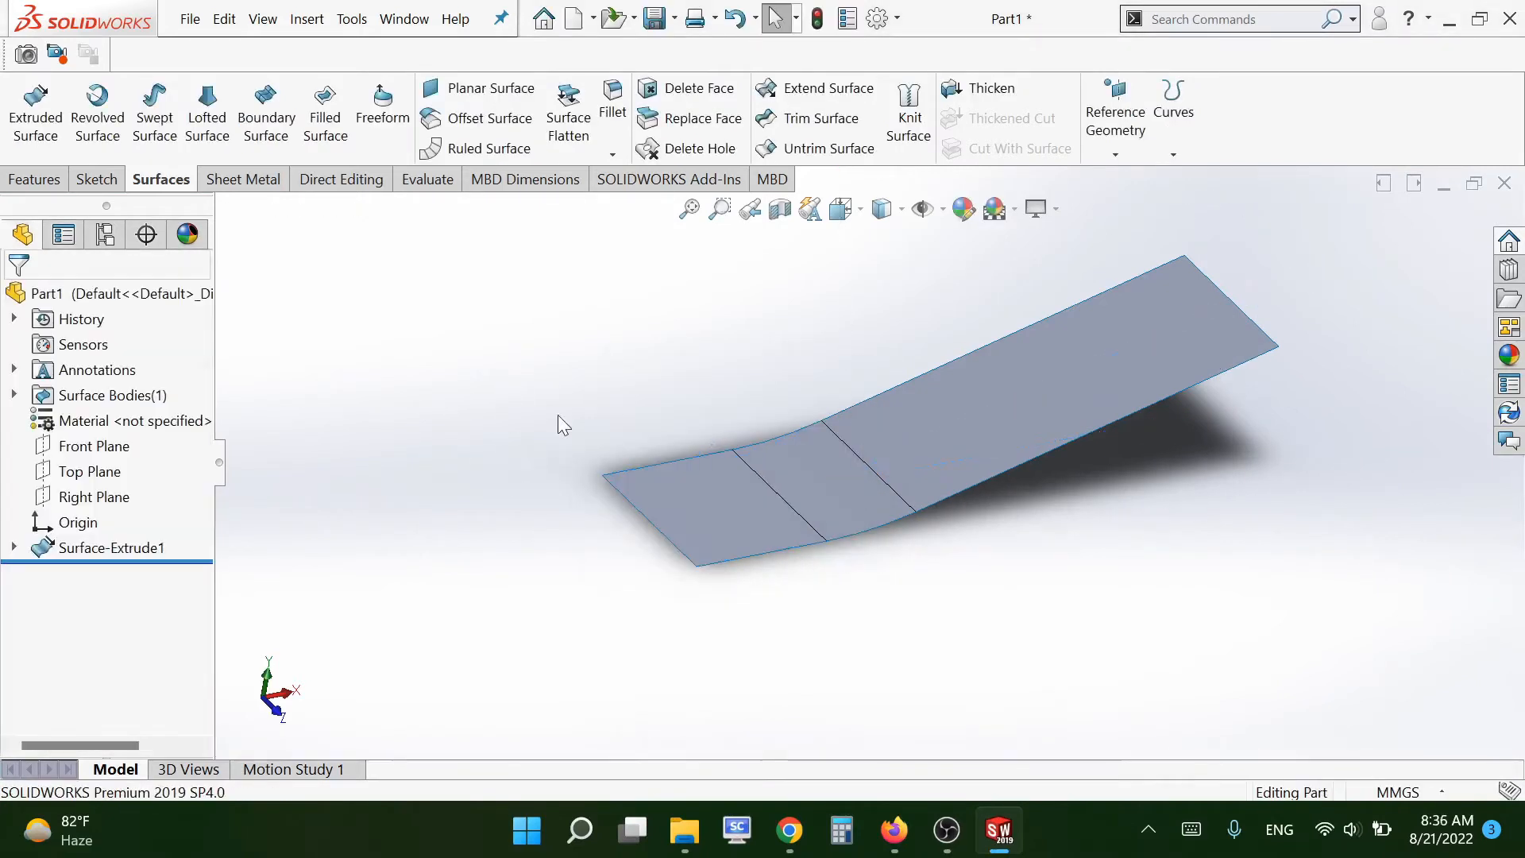
# - Start a sketch on the Top Plane and draw a short slanted line over the flat end section, above the origin's level
pyautogui.moveTo(557, 415); pyautogui.dragTo(509, 434, button='middle')
pyautogui.click(74, 476)
pyautogui.click(99, 442)
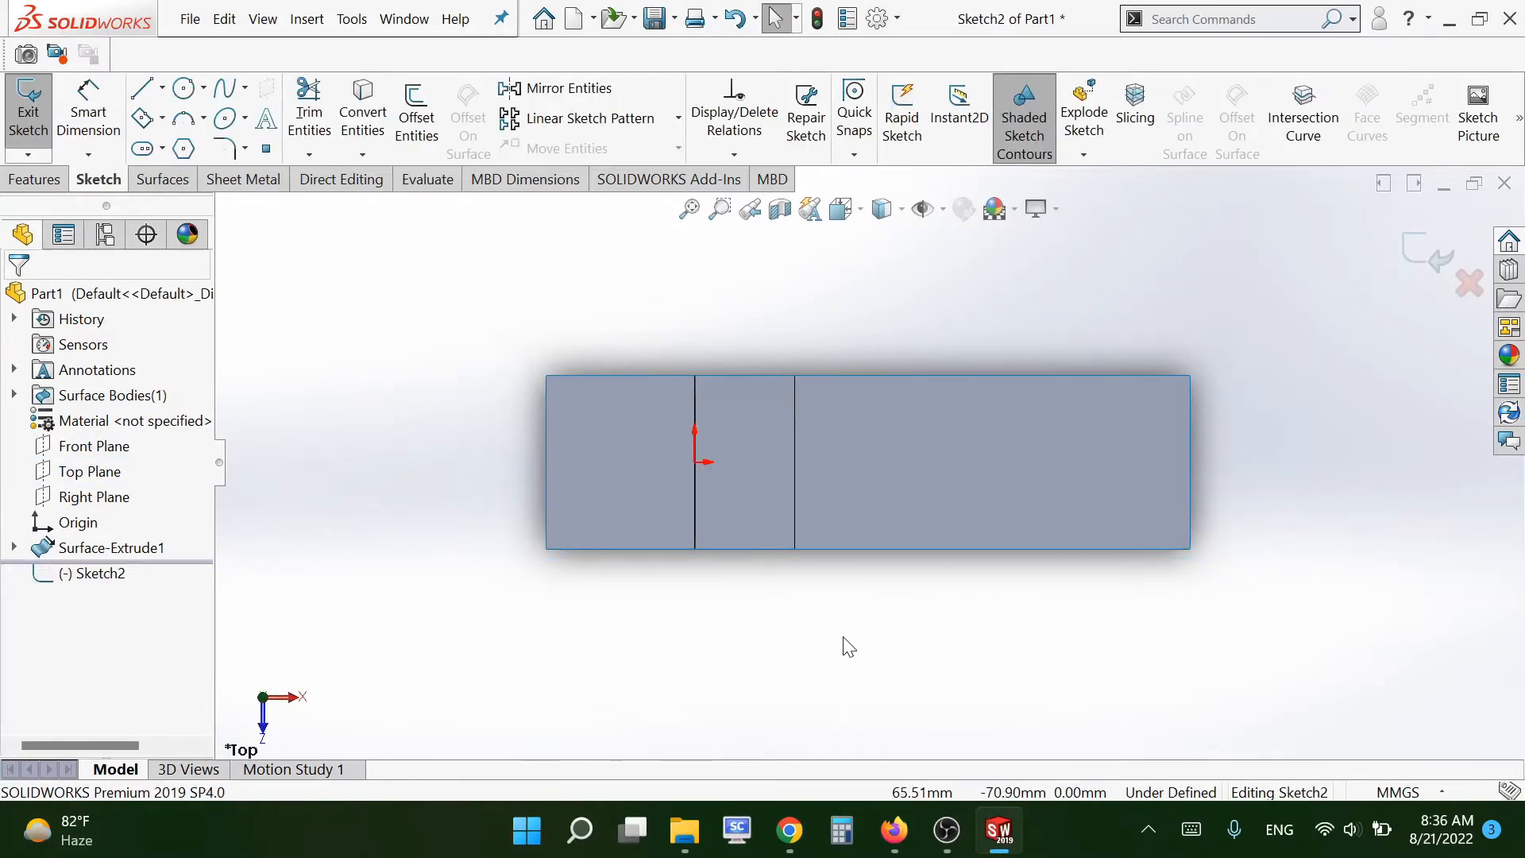
pyautogui.press('s')
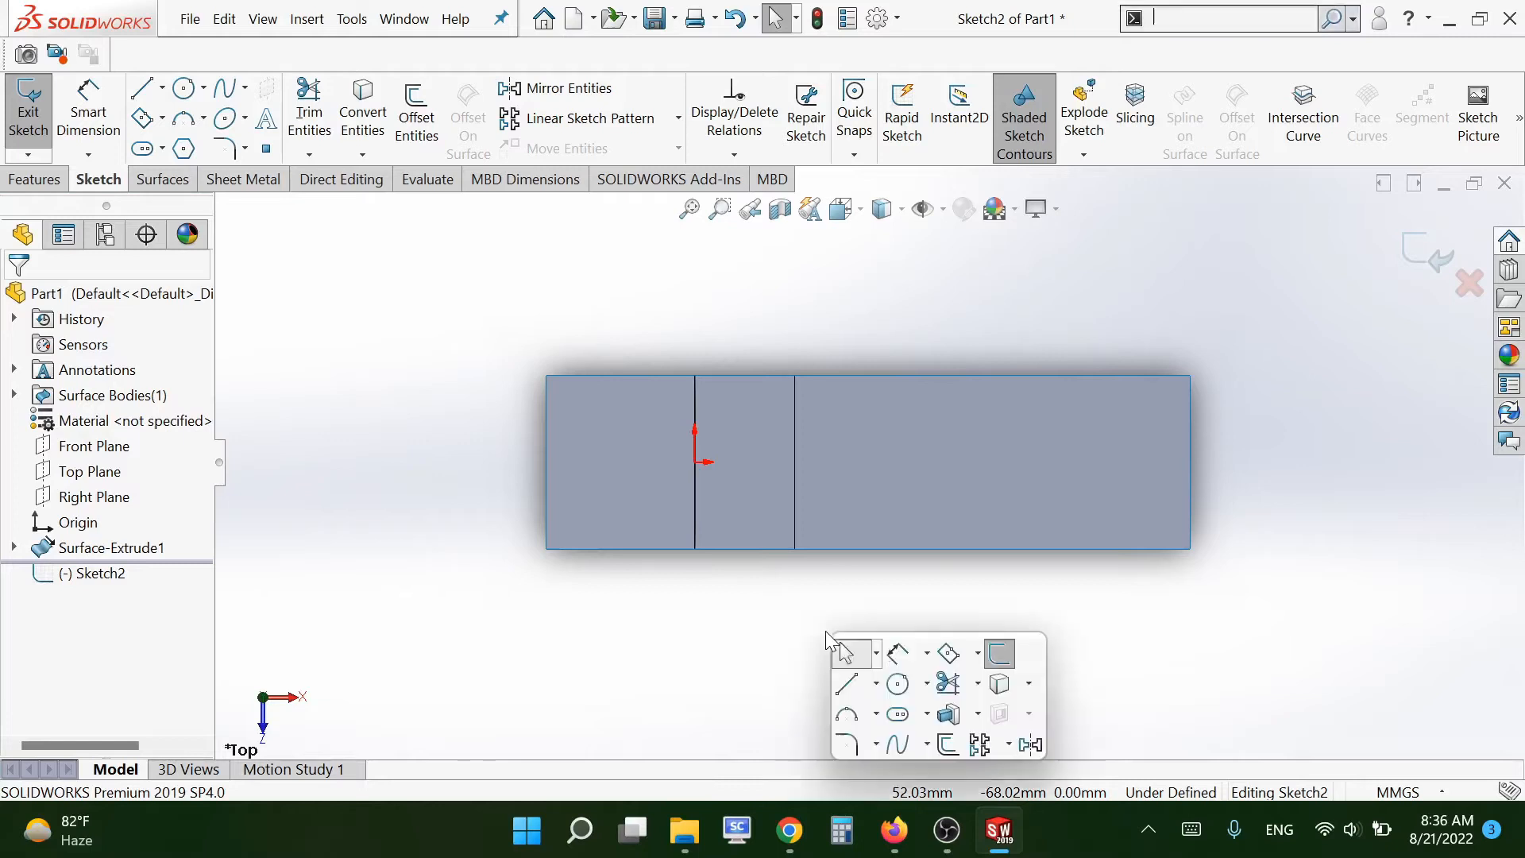
pyautogui.click(847, 683)
pyautogui.click(562, 432)
pyautogui.click(682, 407)
pyautogui.press('Escape')
pyautogui.rightClick(340, 446)
pyautogui.click(340, 447)
# - Draw a horizontal midpoint line centred on the origin and convert it to construction geometry
pyautogui.press('s')
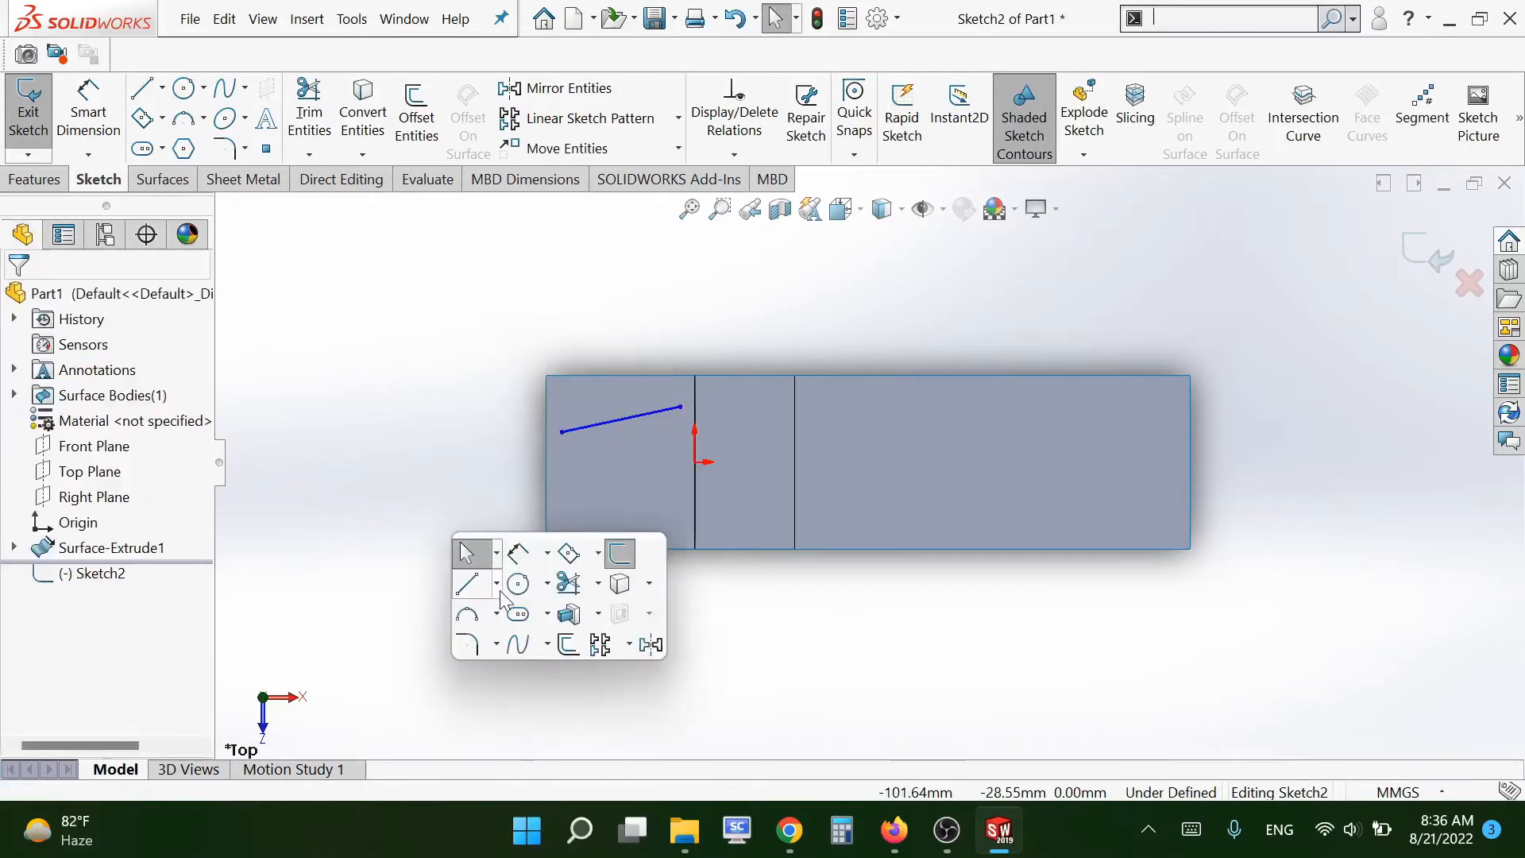
pyautogui.click(496, 589)
pyautogui.click(524, 673)
pyautogui.click(695, 462)
pyautogui.click(1281, 463)
pyautogui.rightClick(1310, 499)
pyautogui.click(1307, 514)
pyautogui.click(1233, 461)
pyautogui.click(1268, 413)
pyautogui.click(1223, 576)
# - Dimension the vertical distance from the slanted line's upper end to the origin as 15 mm
pyautogui.moveTo(648, 414); pyautogui.dragTo(644, 397)
pyautogui.click(408, 398)
pyautogui.press('s')
pyautogui.click(459, 398)
pyautogui.click(676, 390)
pyautogui.click(700, 462)
pyautogui.click(743, 434)
pyautogui.write('15')
pyautogui.press('Return')
pyautogui.press('Escape')
# - Add a Vertical relation between the slanted line's upper end and the origin
pyautogui.click(676, 390)
pyautogui.keyDown('ctrl'); pyautogui.click(695, 462); pyautogui.keyUp('ctrl')
pyautogui.click(783, 377)
pyautogui.press('s')
pyautogui.click(397, 390)
pyautogui.press('Escape')
# - Draw a small tangent arc from the slanted line's lower end, curving toward the centerline to form a rounded tip
pyautogui.press('s')
pyautogui.click(586, 769)
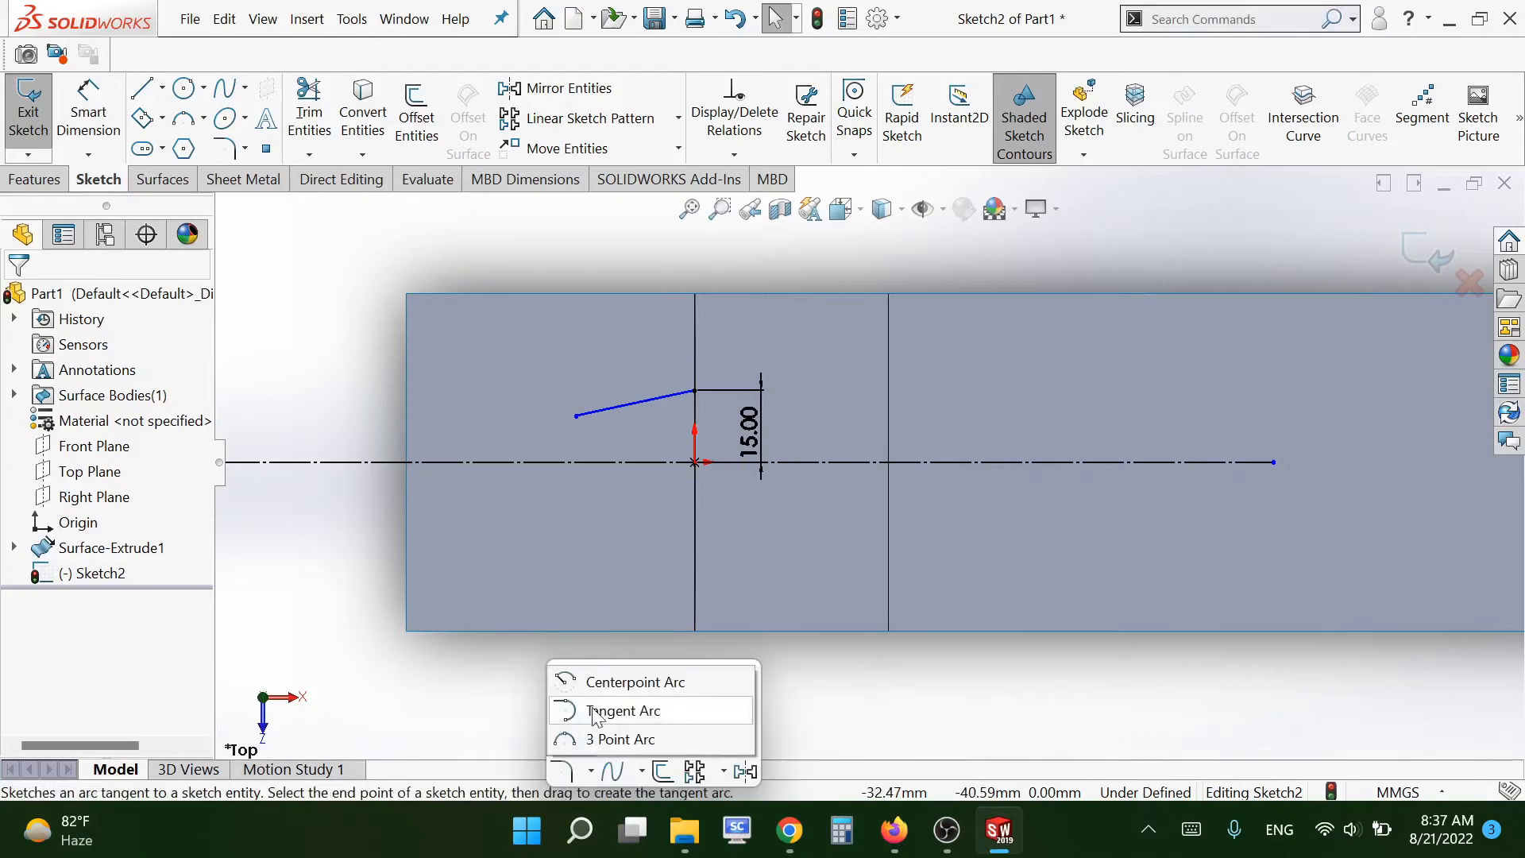
pyautogui.click(597, 712)
pyautogui.click(576, 415)
pyautogui.click(579, 447)
pyautogui.press('Escape')
# - Align the small arc's two endpoints with a Vertical relation
pyautogui.moveTo(576, 415); pyautogui.dragTo(564, 407)
pyautogui.keyDown('ctrl'); pyautogui.click(566, 445); pyautogui.keyUp('ctrl')
pyautogui.click(654, 360)
pyautogui.press('Escape')
# - Dimension the slanted line's vertical rise as 3.5 mm
pyautogui.press('s')
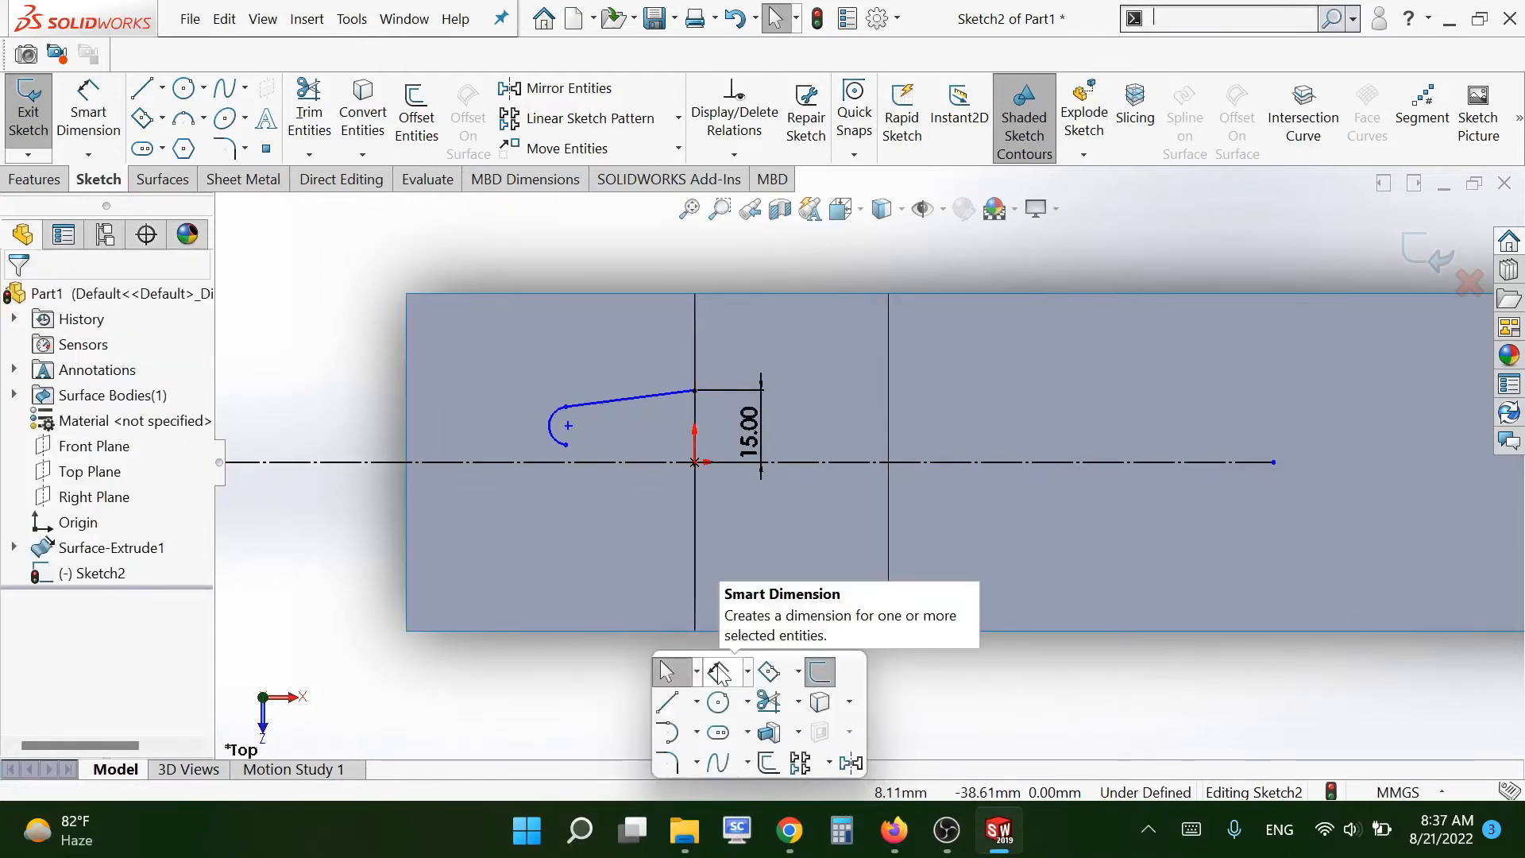
pyautogui.click(719, 673)
pyautogui.click(628, 399)
pyautogui.click(512, 391)
pyautogui.write('3.5')
pyautogui.press('Return')
pyautogui.press('Escape')
# - Dimension the radius of the small tip arc as 1 mm
pyautogui.press('s')
pyautogui.click(653, 686)
pyautogui.click(549, 427)
pyautogui.click(476, 421)
pyautogui.write('1')
pyautogui.press('Return')
# - Dimension the horizontal distance from the slanted line's lower end to the origin as 45 mm
pyautogui.scroll(5, 603, 437)
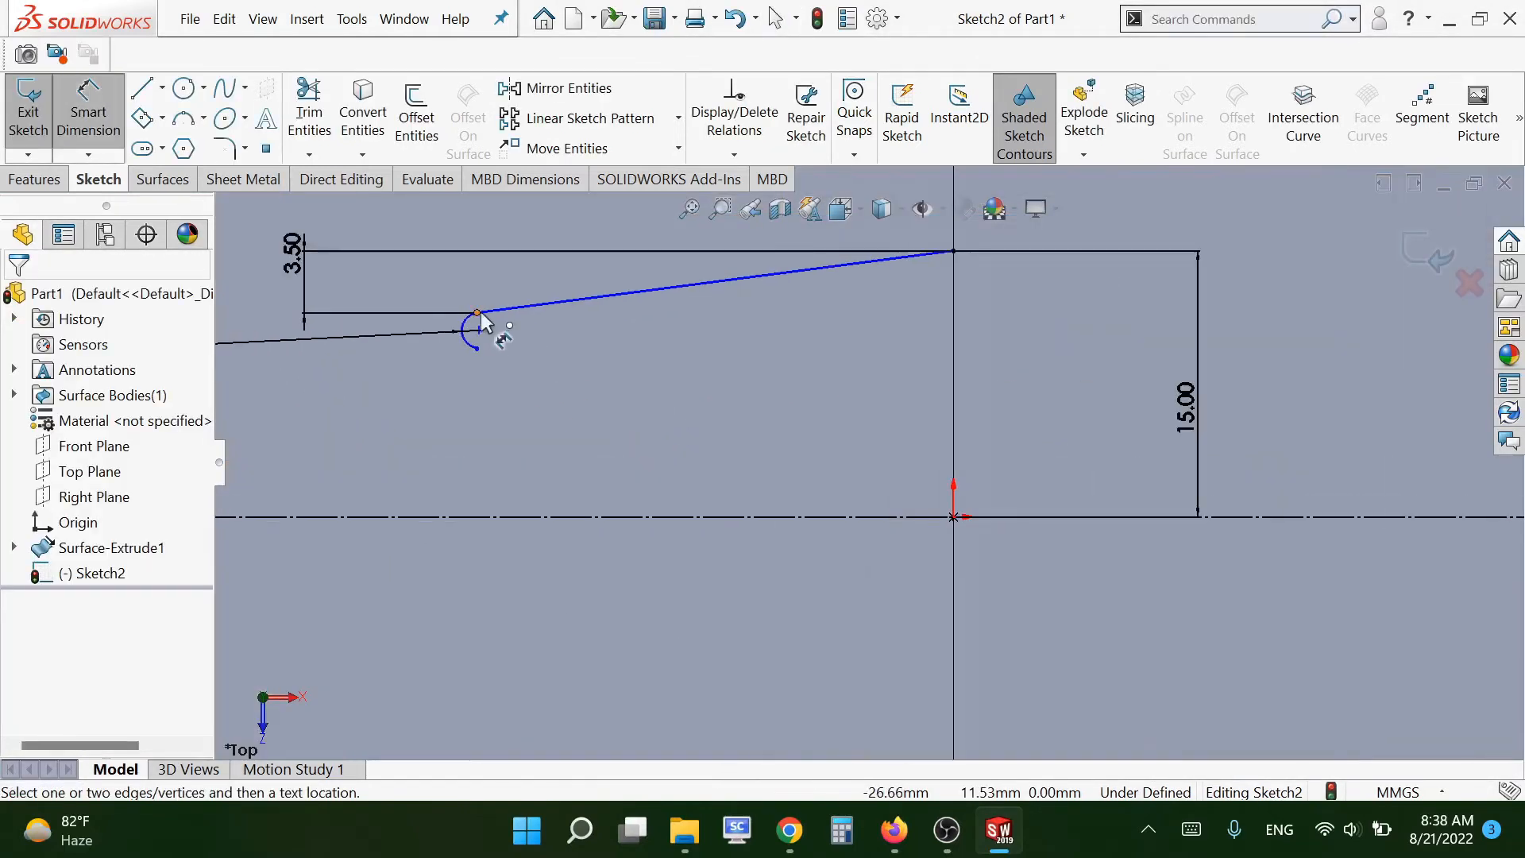
pyautogui.click(480, 311)
pyautogui.click(953, 517)
pyautogui.click(699, 418)
pyautogui.write('45')
pyautogui.press('Return')
pyautogui.scroll(-4, 754, 464)
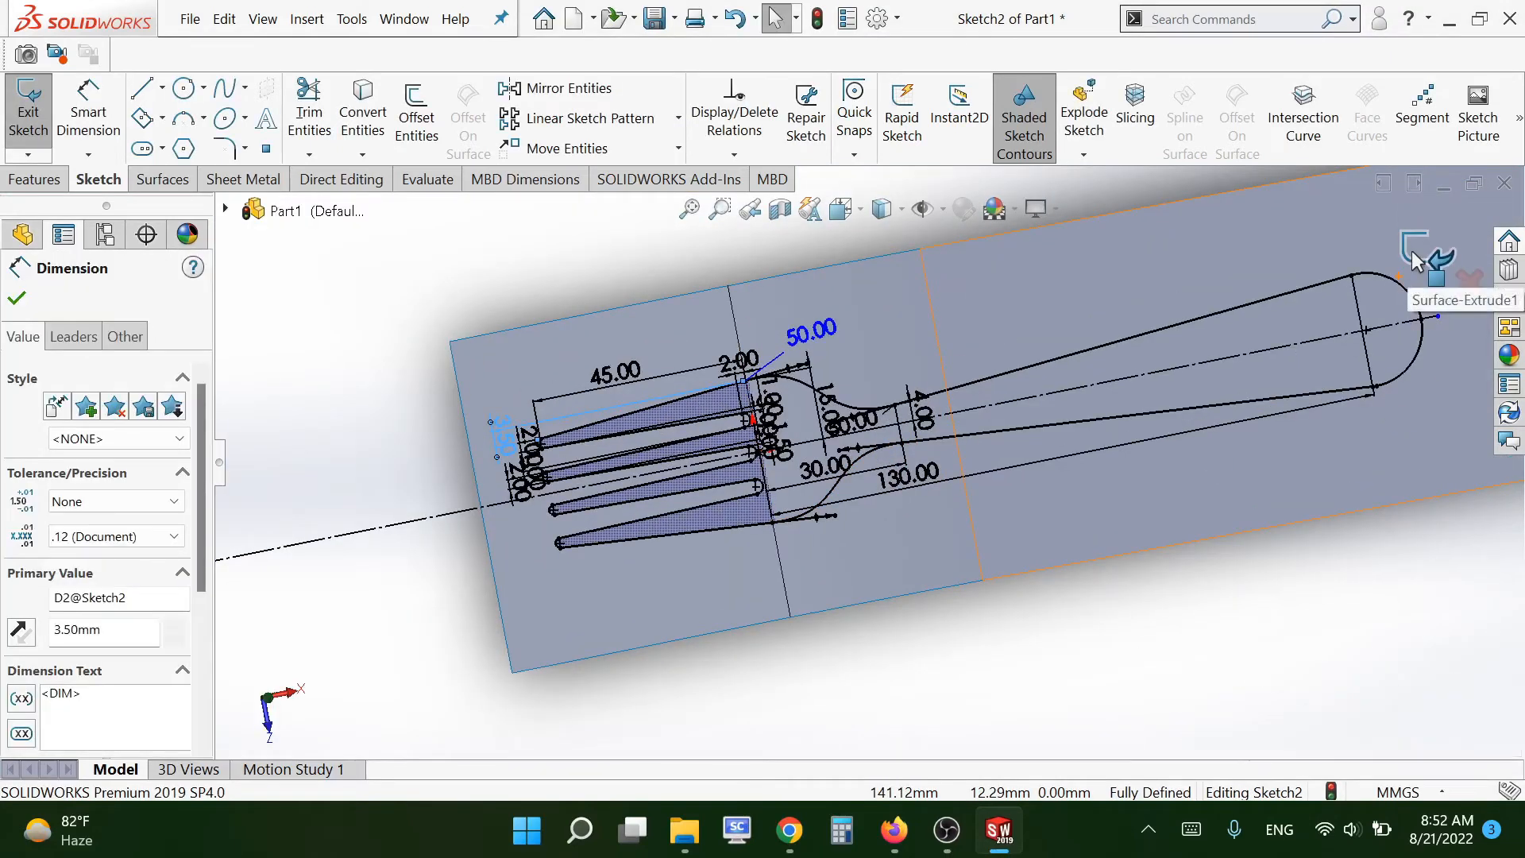
# - Finish the fork outline sketch and project it as a split line onto all three faces of the bent surface
pyautogui.click(1413, 261)
pyautogui.moveTo(1133, 633)
pyautogui.mouseDown(button='middle')
pyautogui.moveTo(1098, 326)
pyautogui.moveTo(1127, 550)
pyautogui.mouseUp(button='middle')
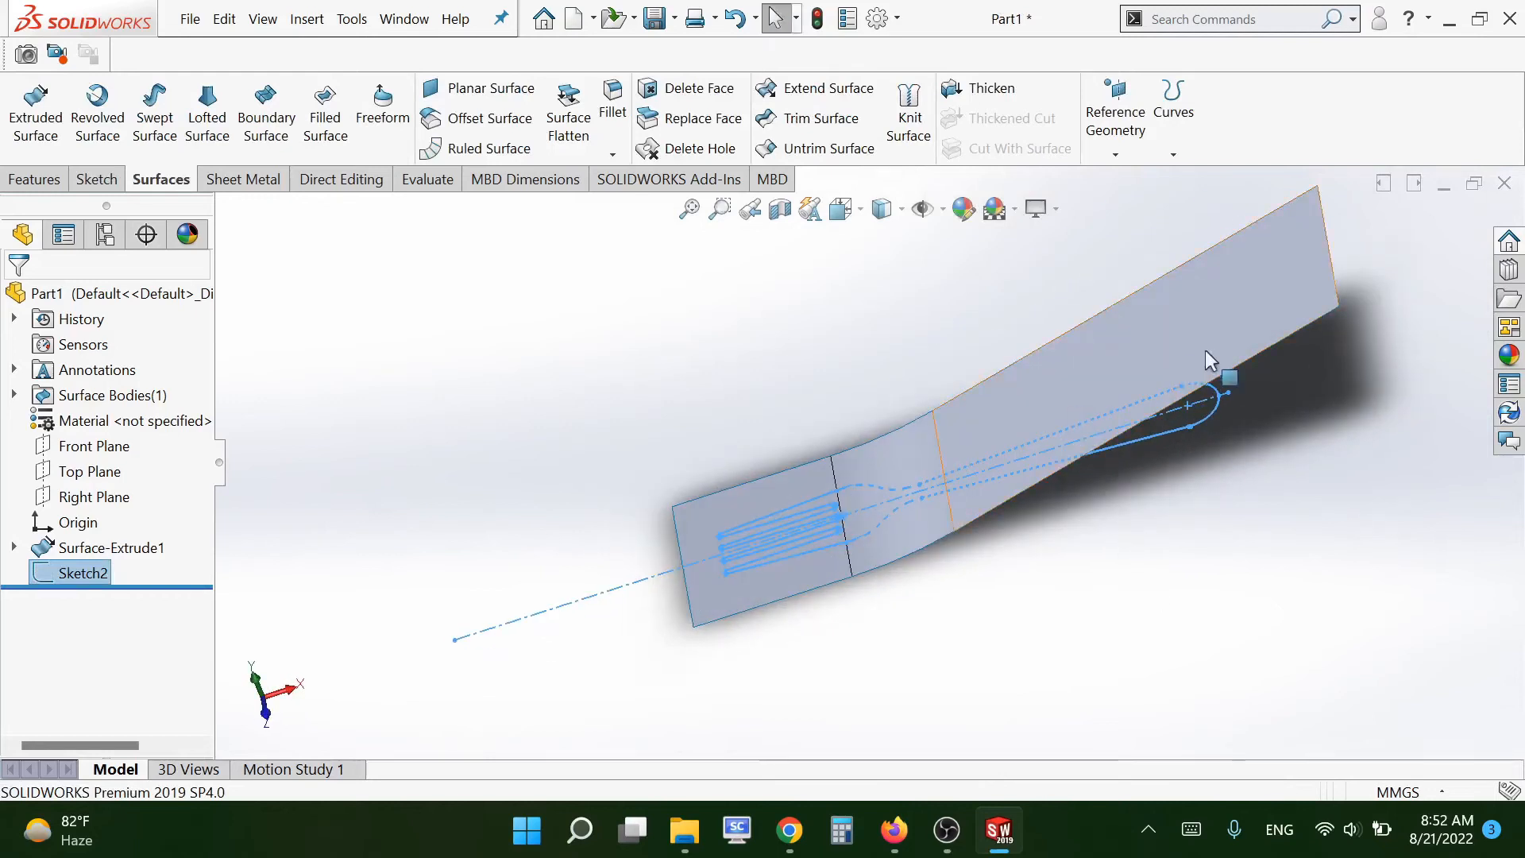
pyautogui.click(1173, 154)
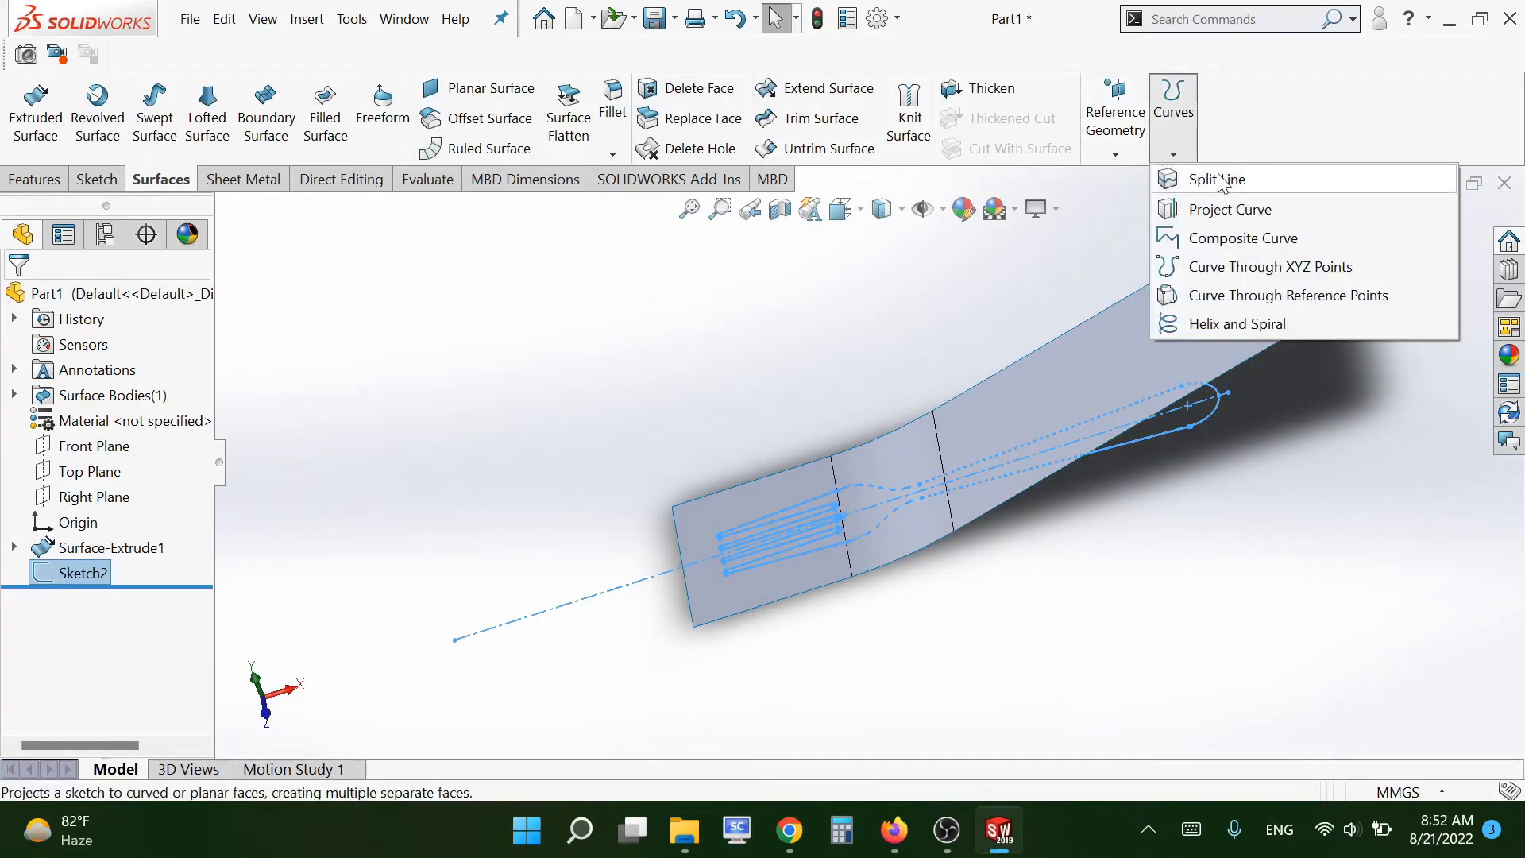
pyautogui.click(1264, 183)
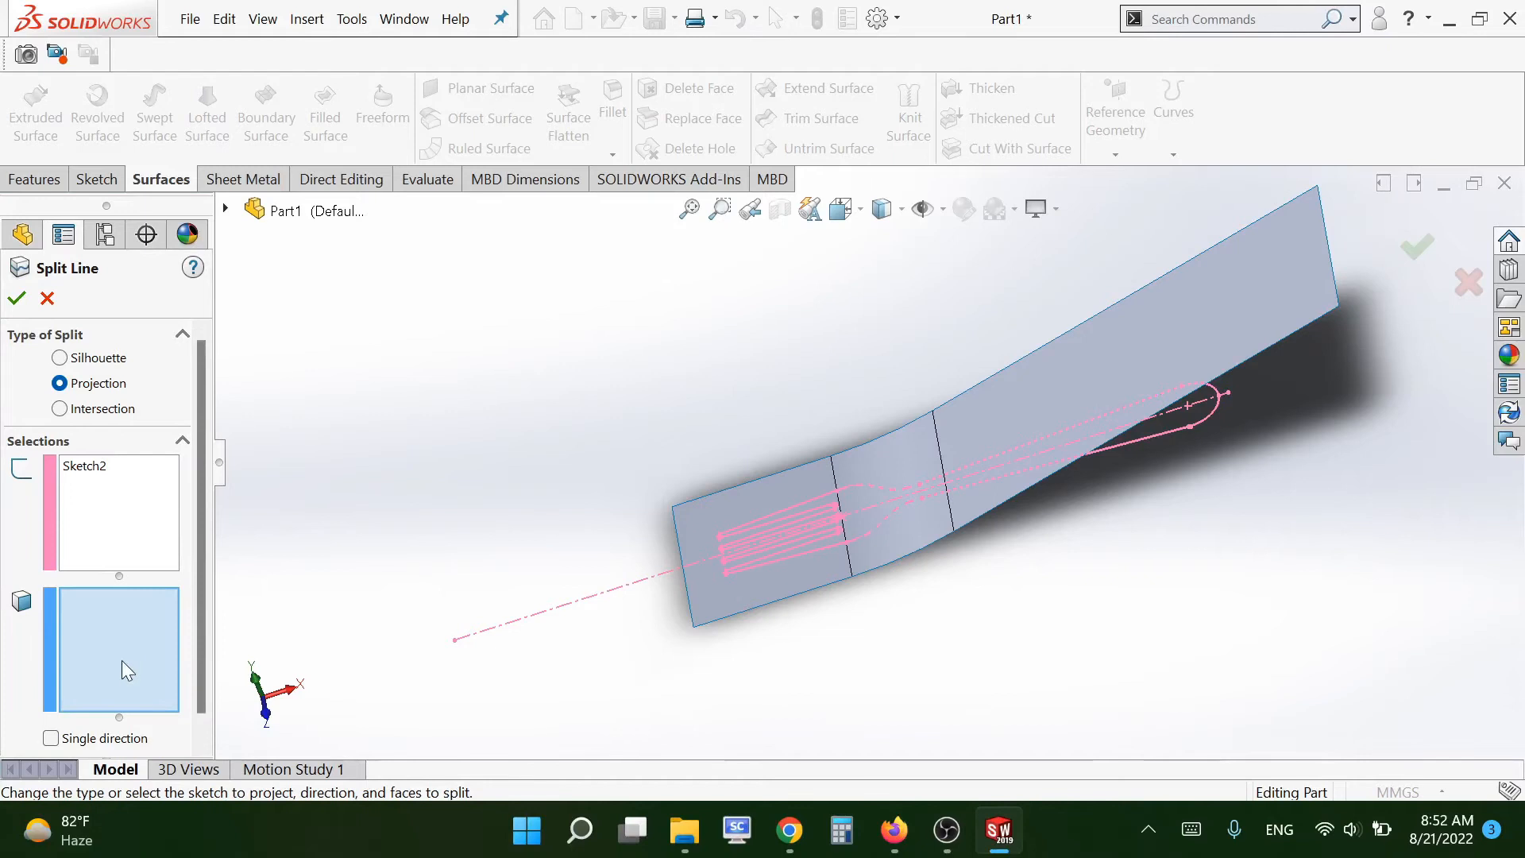
pyautogui.click(1082, 421)
pyautogui.click(858, 473)
pyautogui.click(808, 484)
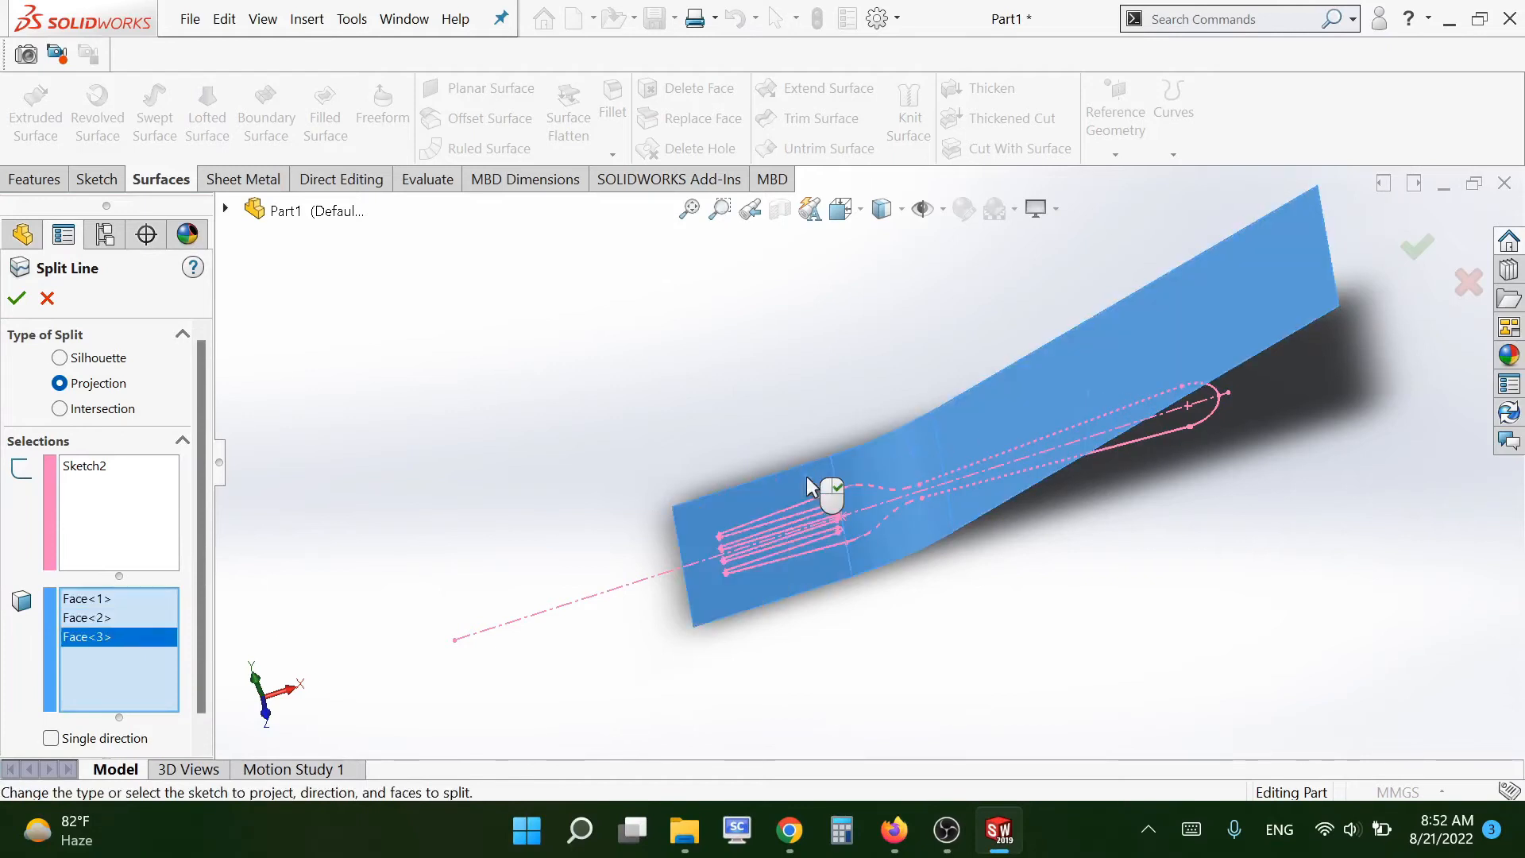
pyautogui.click(18, 299)
# - Delete the four surface faces outside the fork outline, using the plain Delete option
pyautogui.moveTo(627, 360); pyautogui.dragTo(751, 546, button='middle')
pyautogui.moveTo(1161, 567); pyautogui.dragTo(782, 557, button='middle')
pyautogui.moveTo(1118, 399); pyautogui.dragTo(1045, 454, button='middle')
pyautogui.moveTo(1195, 378); pyautogui.dragTo(1144, 531, button='middle')
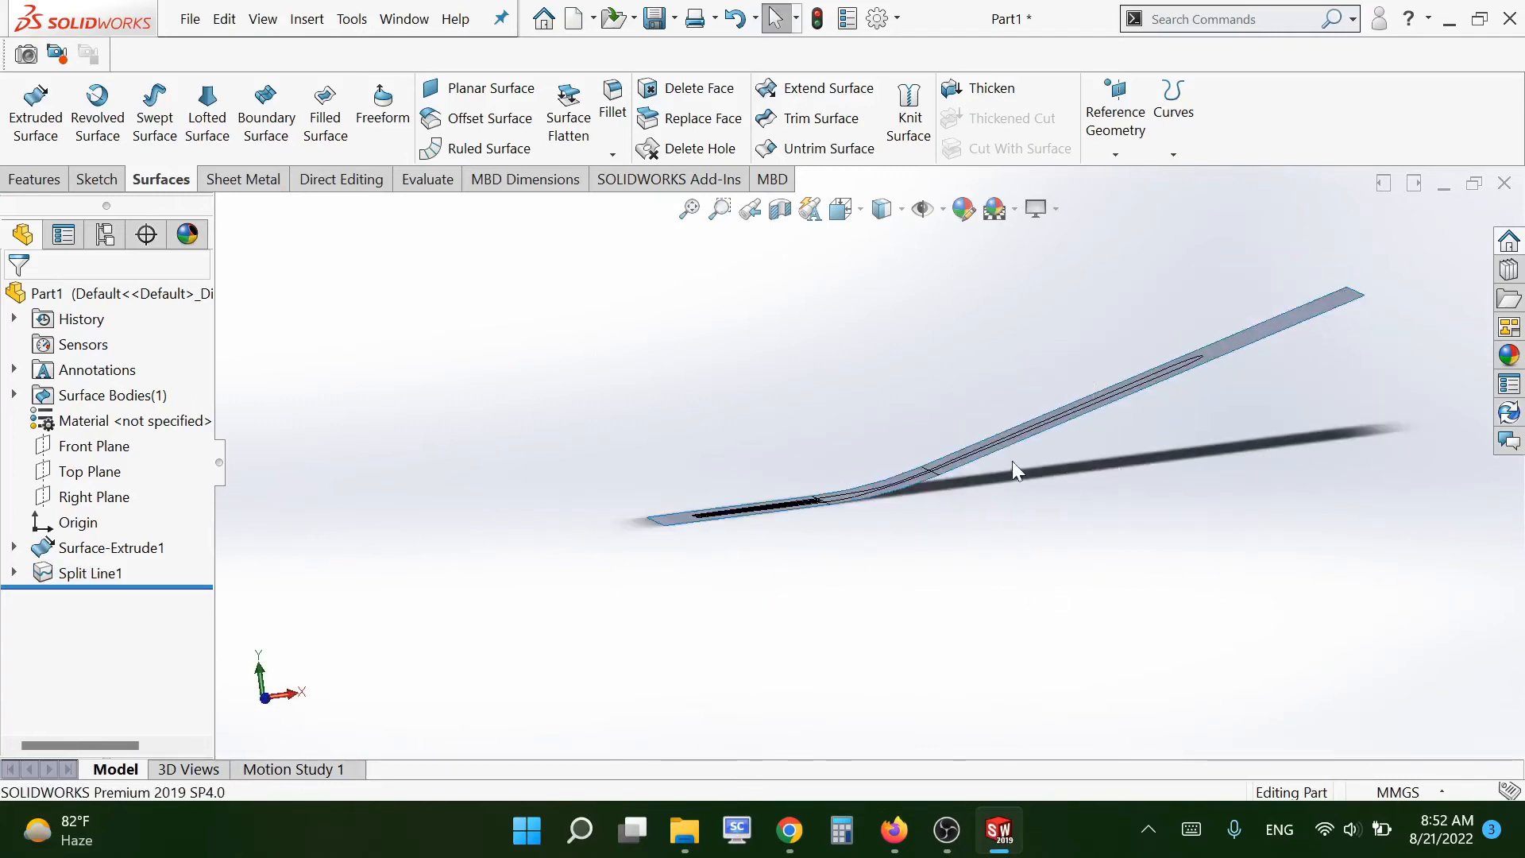
pyautogui.moveTo(1011, 461); pyautogui.dragTo(951, 558, button='middle')
pyautogui.moveTo(1167, 439); pyautogui.dragTo(1038, 417, button='middle')
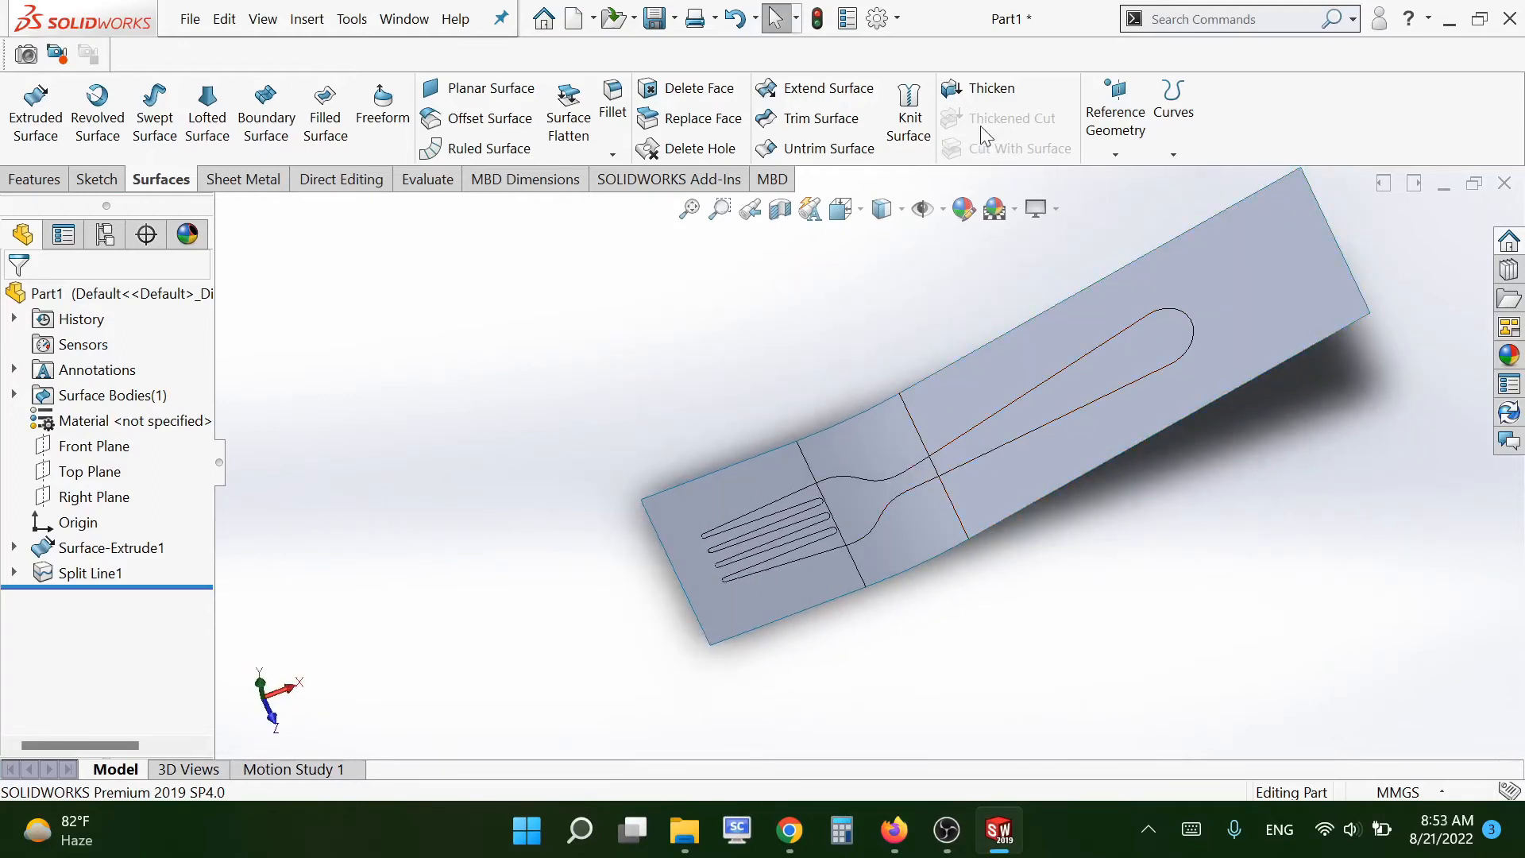
pyautogui.click(686, 87)
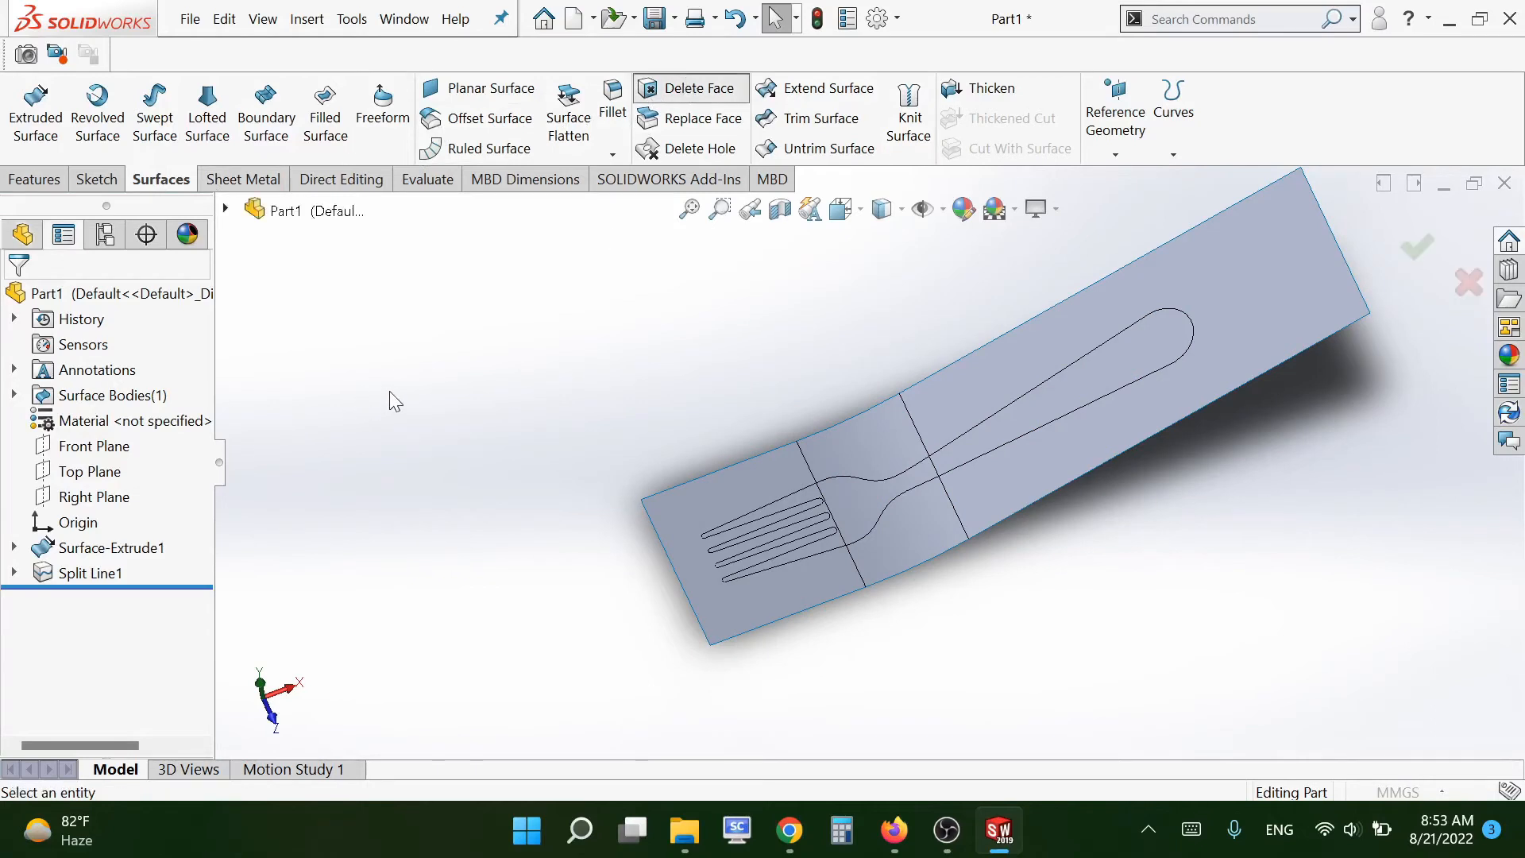
pyautogui.click(1135, 412)
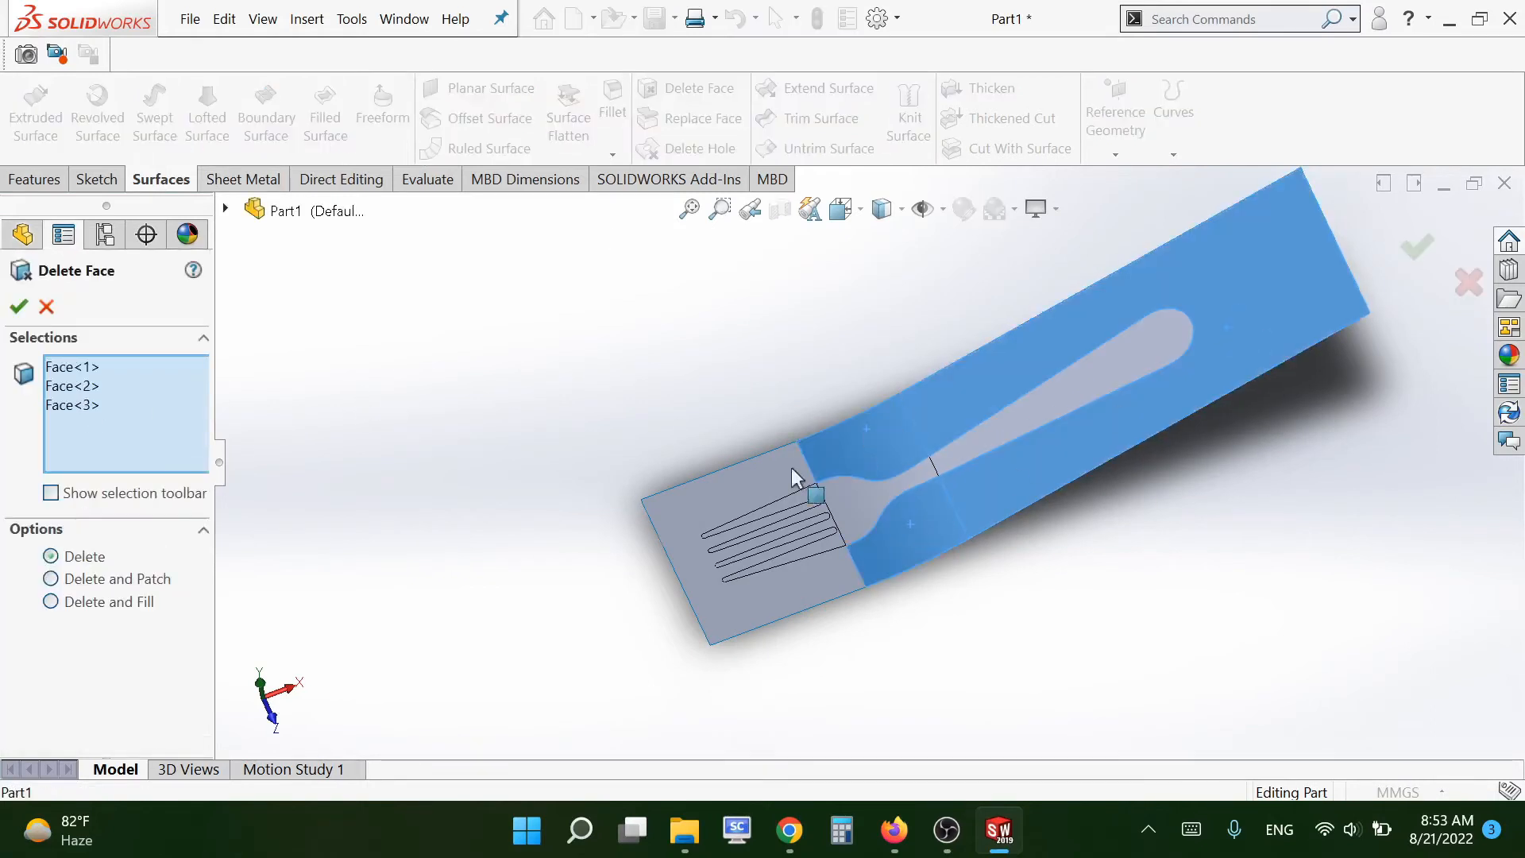
pyautogui.click(786, 600)
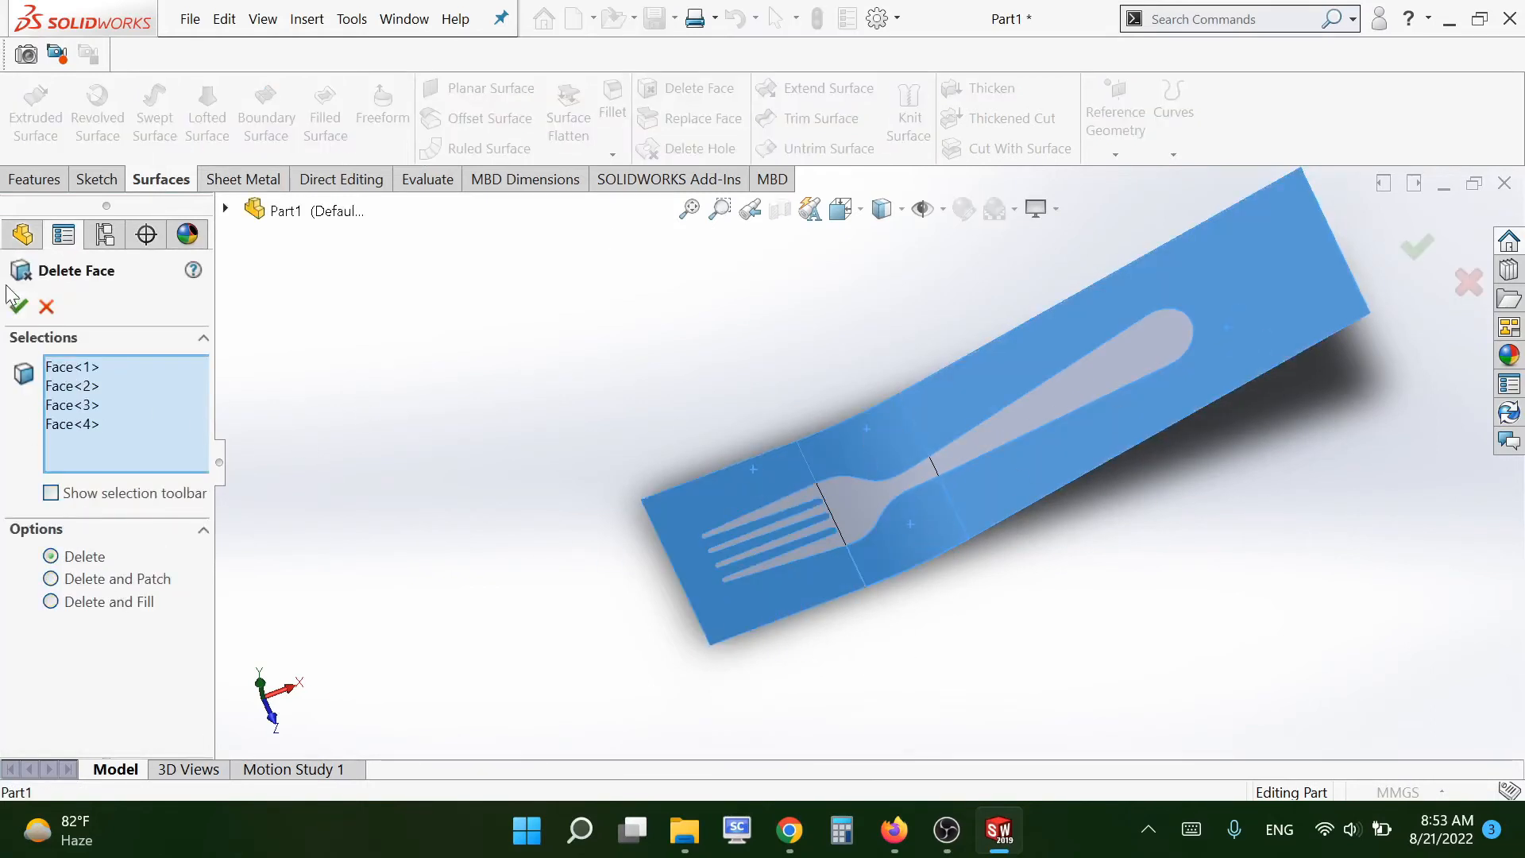
pyautogui.press('Return')
# - Thicken the fork surface by 1 mm on both sides
pyautogui.moveTo(1011, 617); pyautogui.dragTo(945, 373, button='middle')
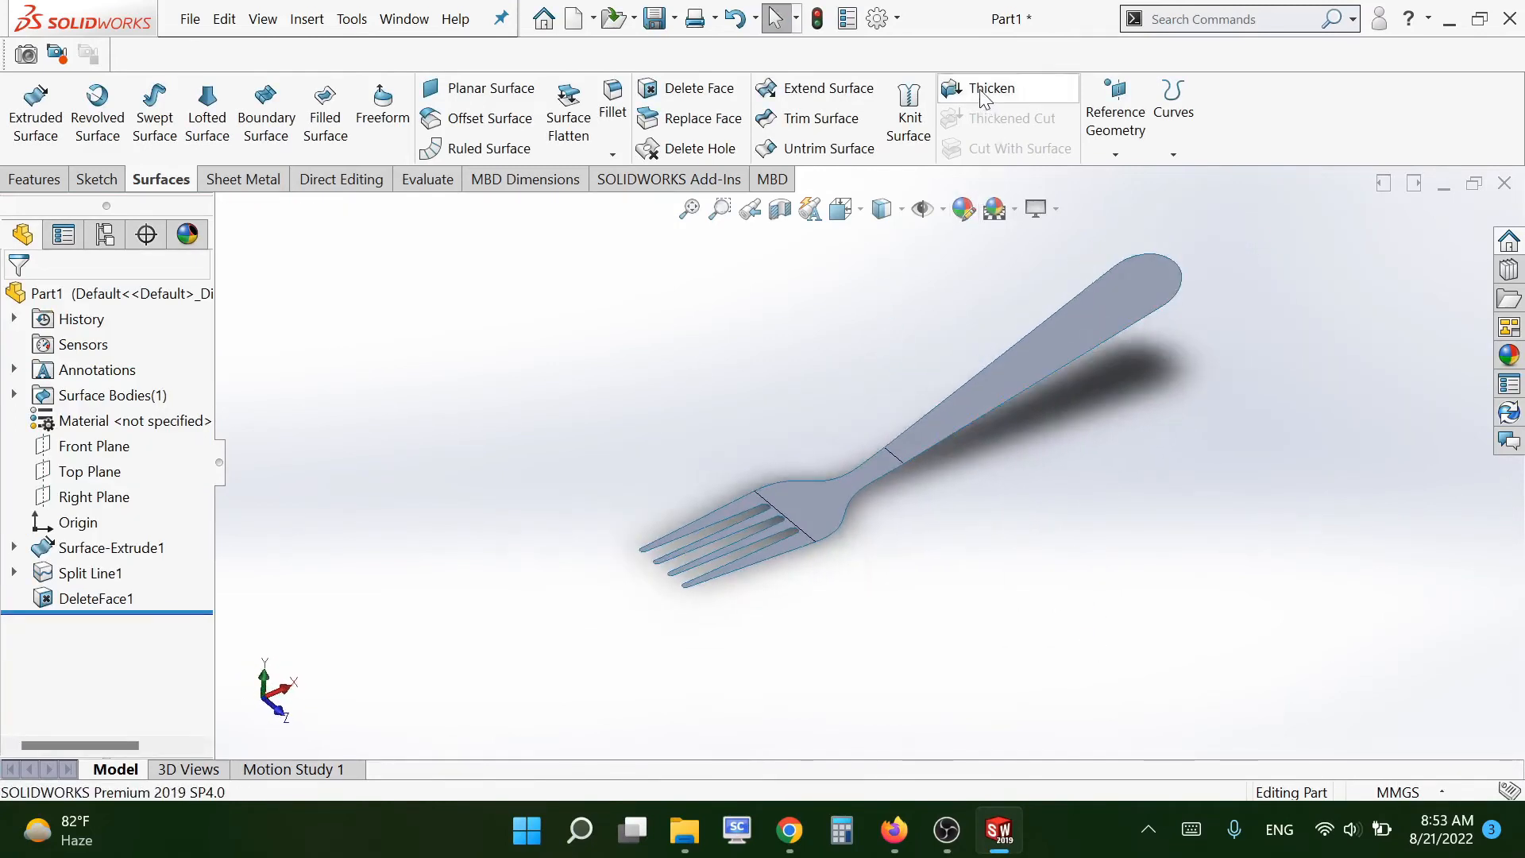
pyautogui.click(984, 89)
pyautogui.click(900, 454)
pyautogui.write('1')
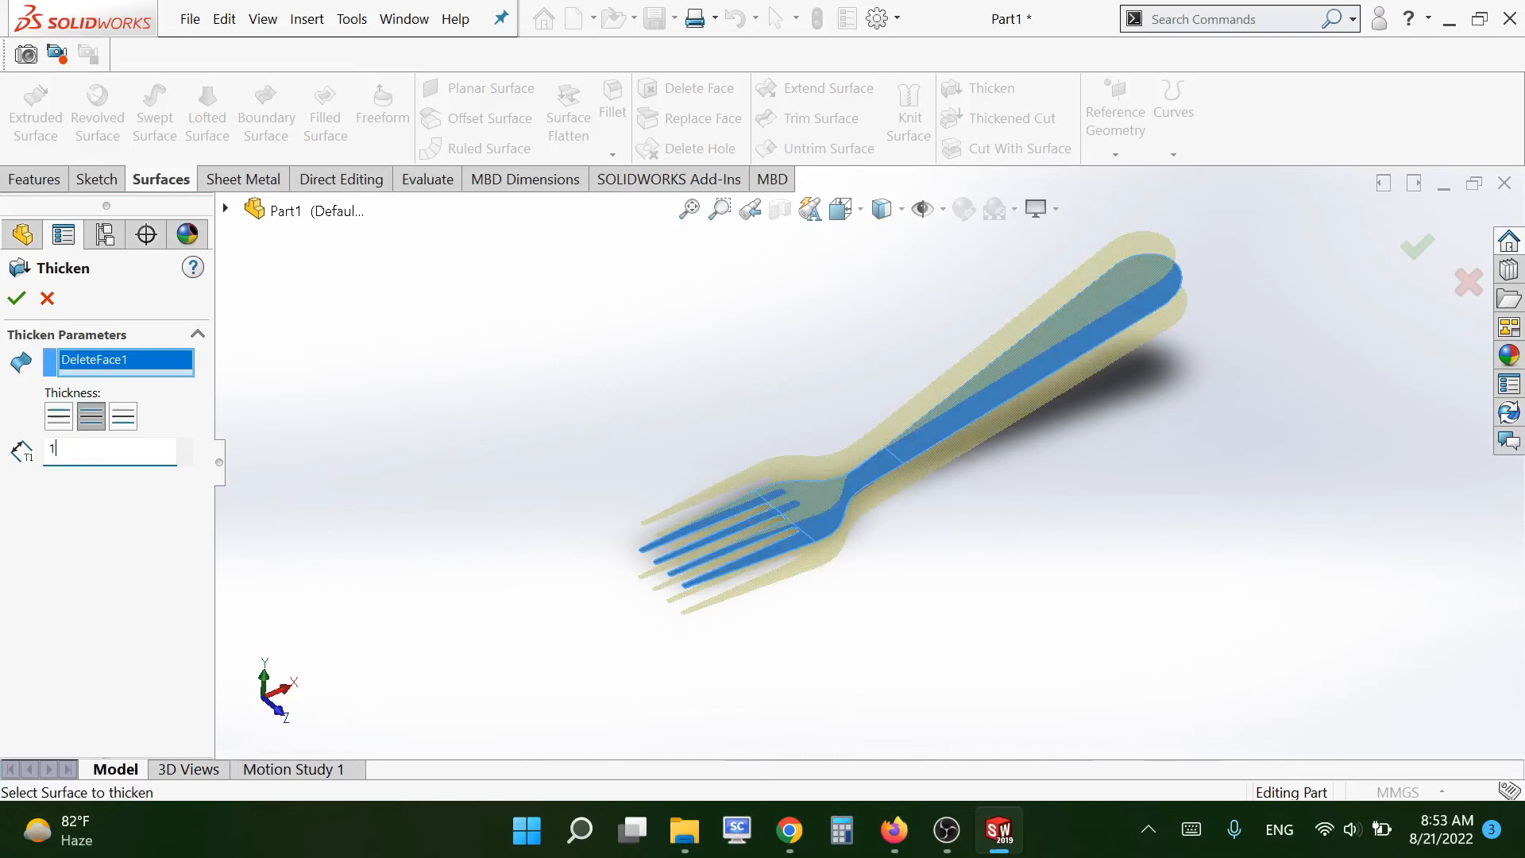
pyautogui.press('Return')
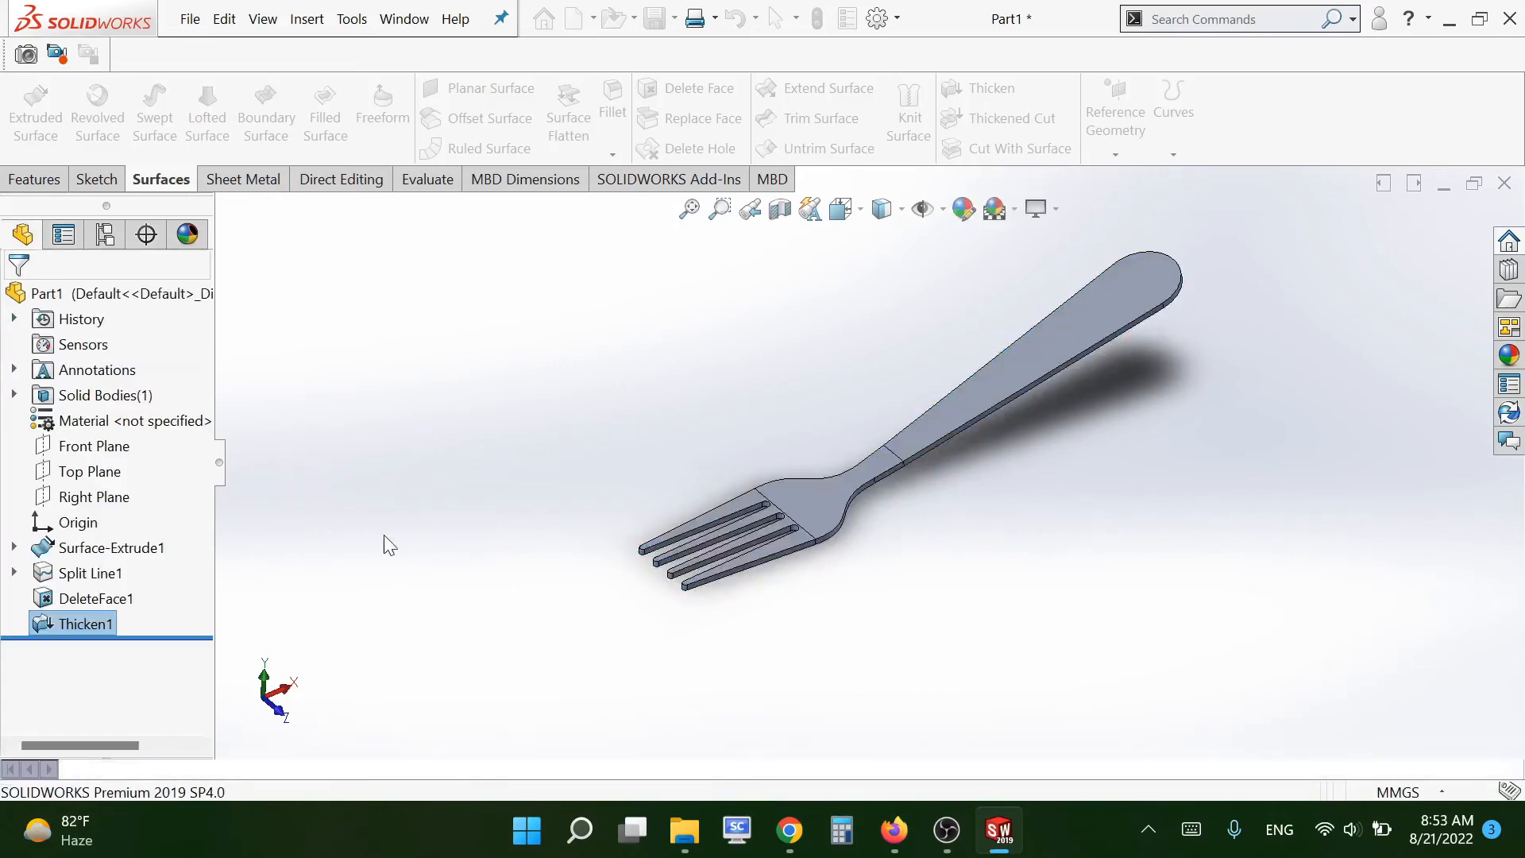
# - Edit the thicken feature so the 1 mm thickness is added on side 1 of the surface only
pyautogui.moveTo(598, 626); pyautogui.dragTo(688, 588, button='middle')
pyautogui.rightClick(101, 621)
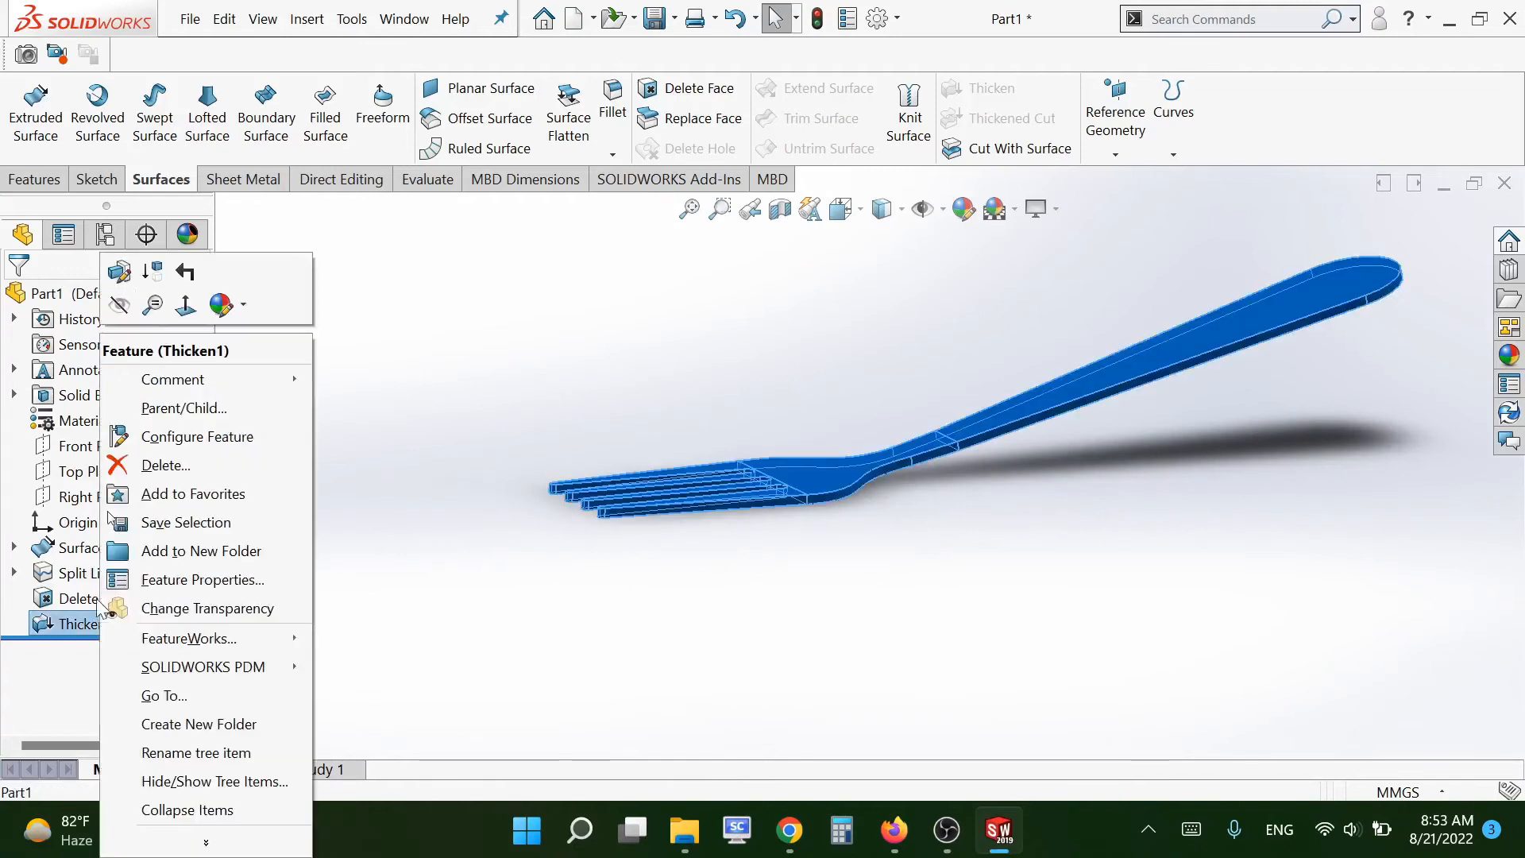
pyautogui.click(123, 272)
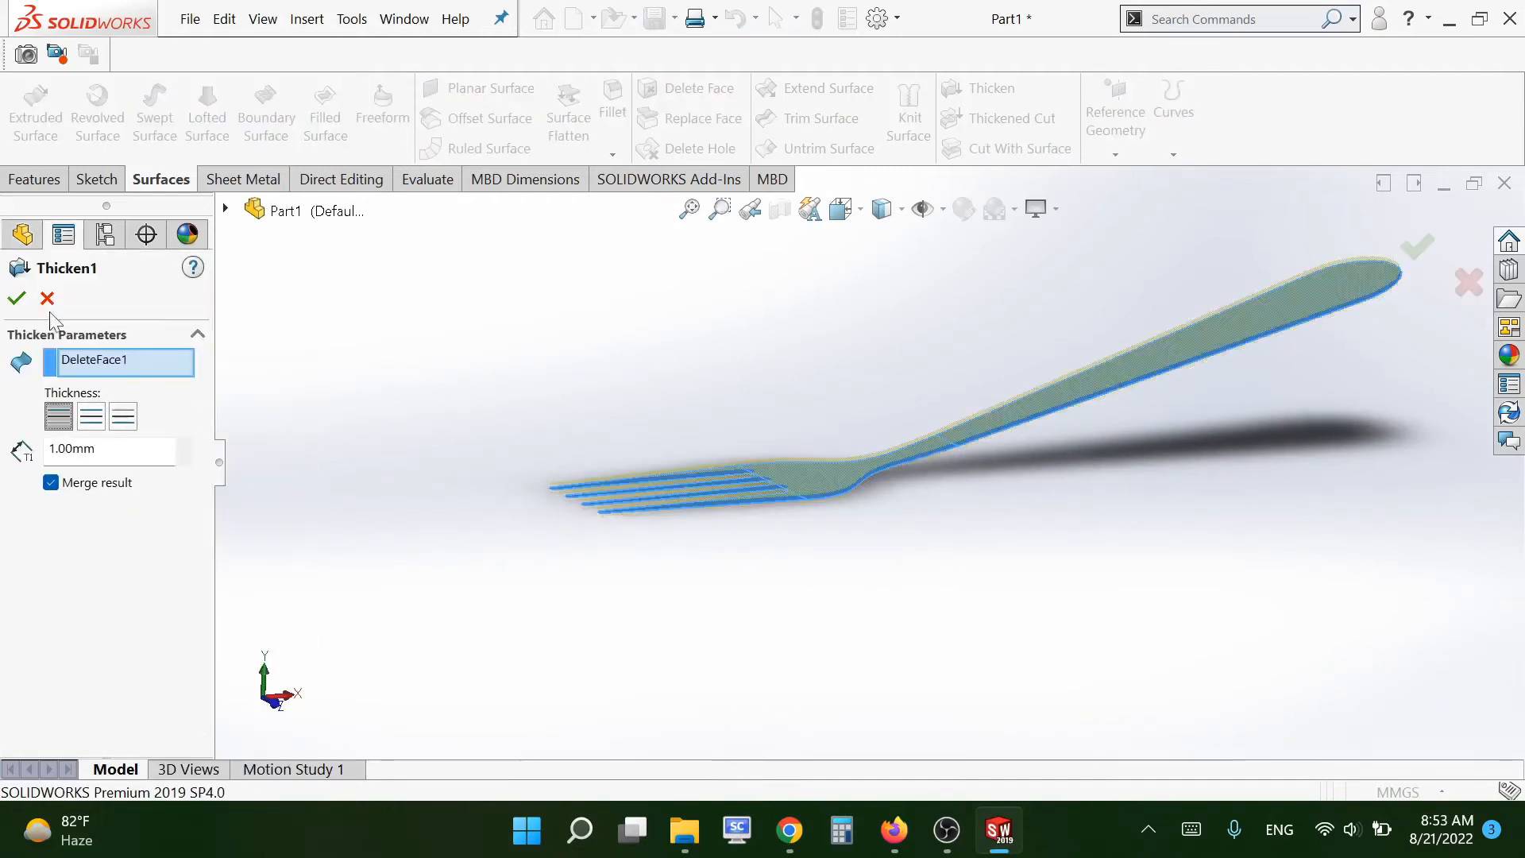
pyautogui.press('Return')
# - Fillet the upper edges of the tines with an asymmetric 0.20 mm by 0.20 mm fillet and an elliptic profile
pyautogui.moveTo(895, 609); pyautogui.dragTo(831, 488, button='middle')
pyautogui.scroll(-3, 874, 465)
pyautogui.scroll(3, 921, 636)
pyautogui.scroll(-2, 912, 562)
pyautogui.moveTo(913, 562); pyautogui.dragTo(844, 511, button='middle')
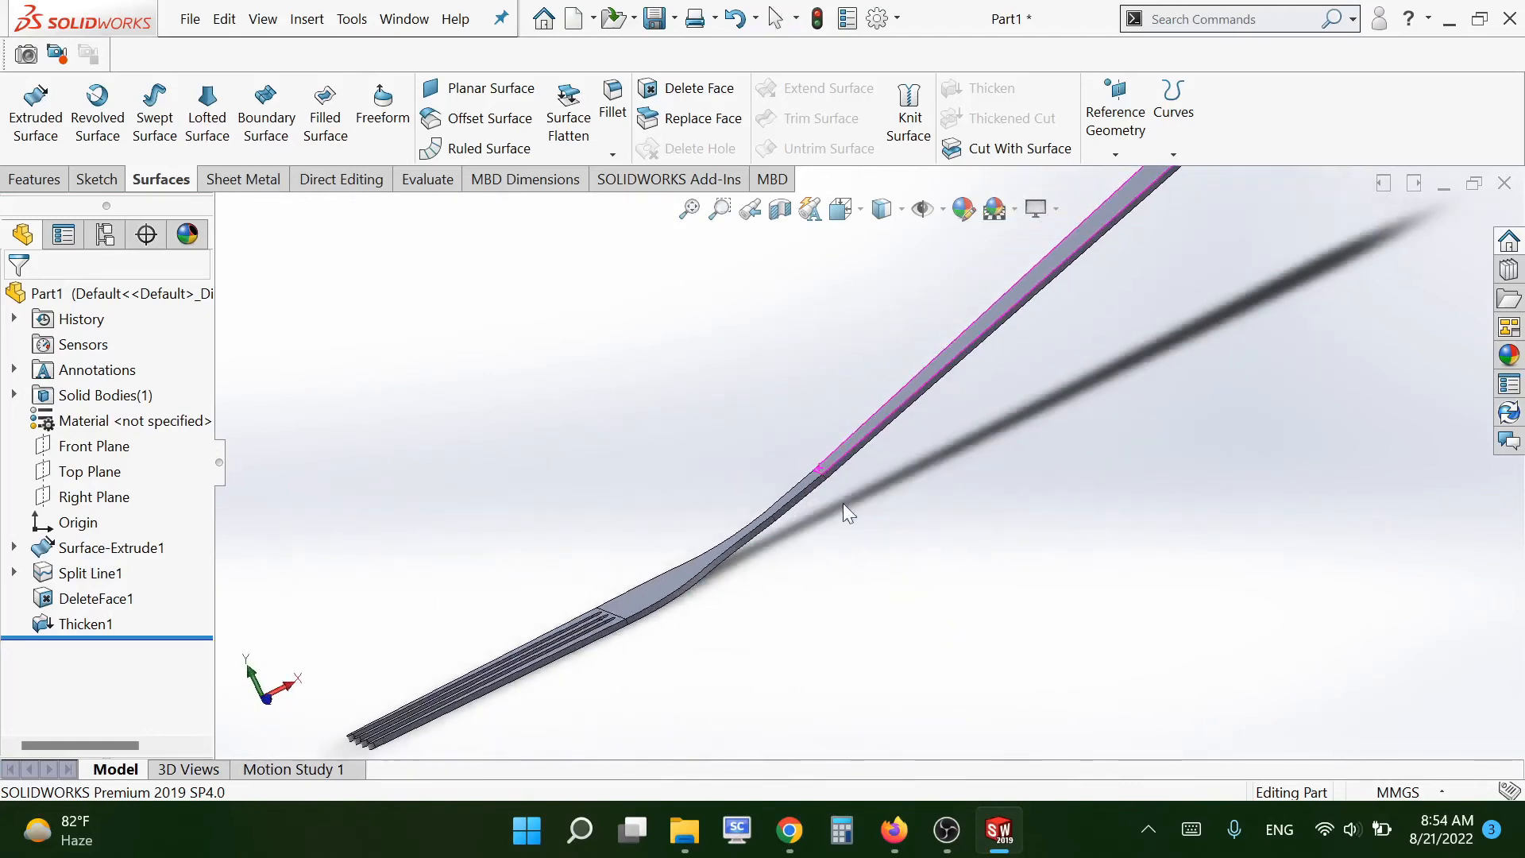
pyautogui.scroll(-2, 844, 511)
pyautogui.click(834, 502)
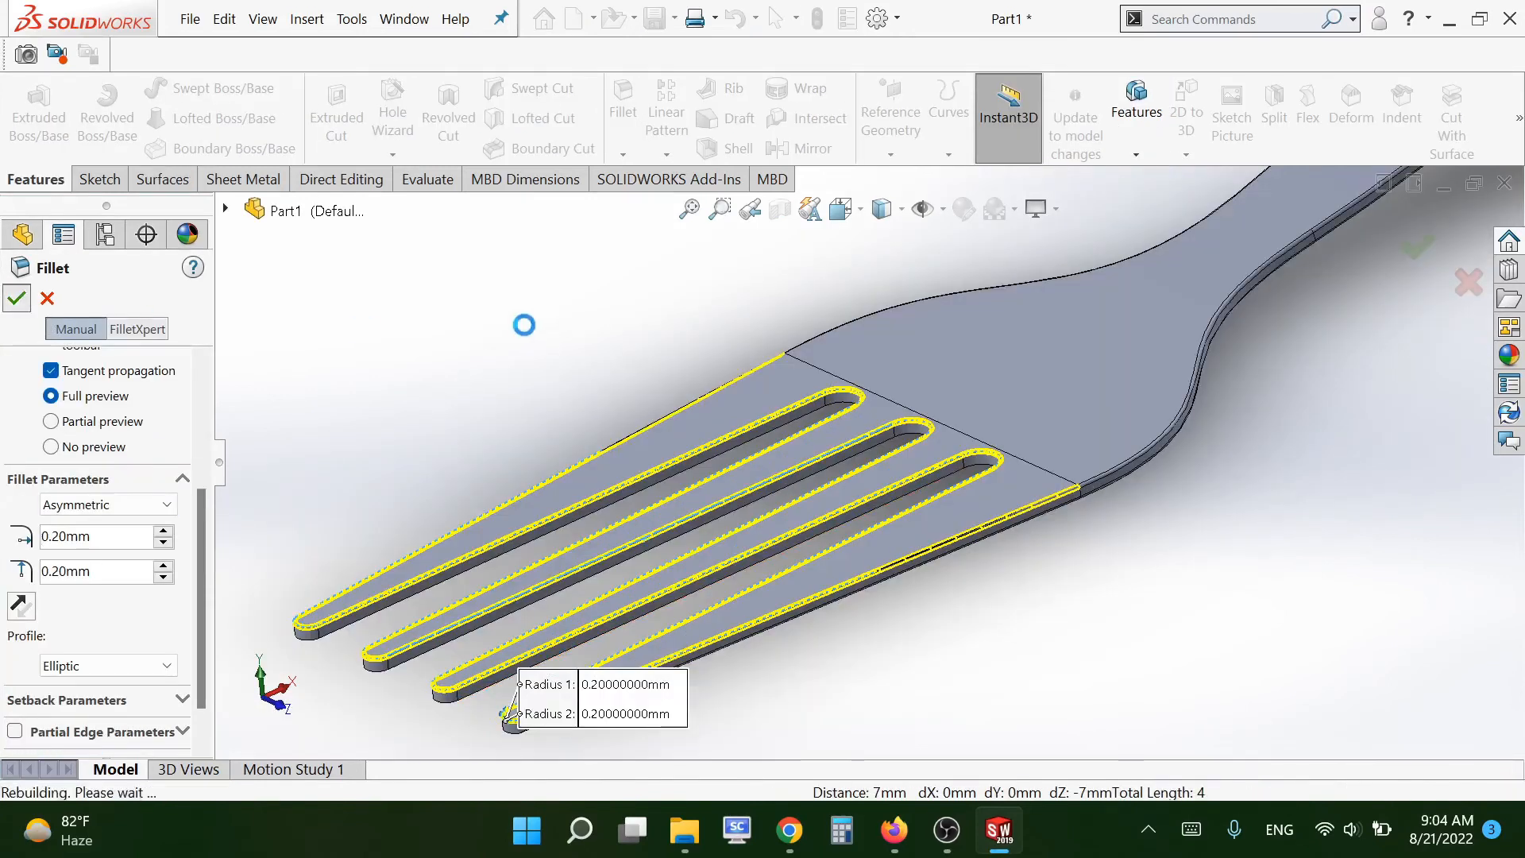
# - Fillet the underside edges of the tines with a 0.20 mm asymmetric fillet, using tangent propagation
pyautogui.moveTo(584, 394); pyautogui.dragTo(534, 354, button='middle')
pyautogui.scroll(4, 876, 510)
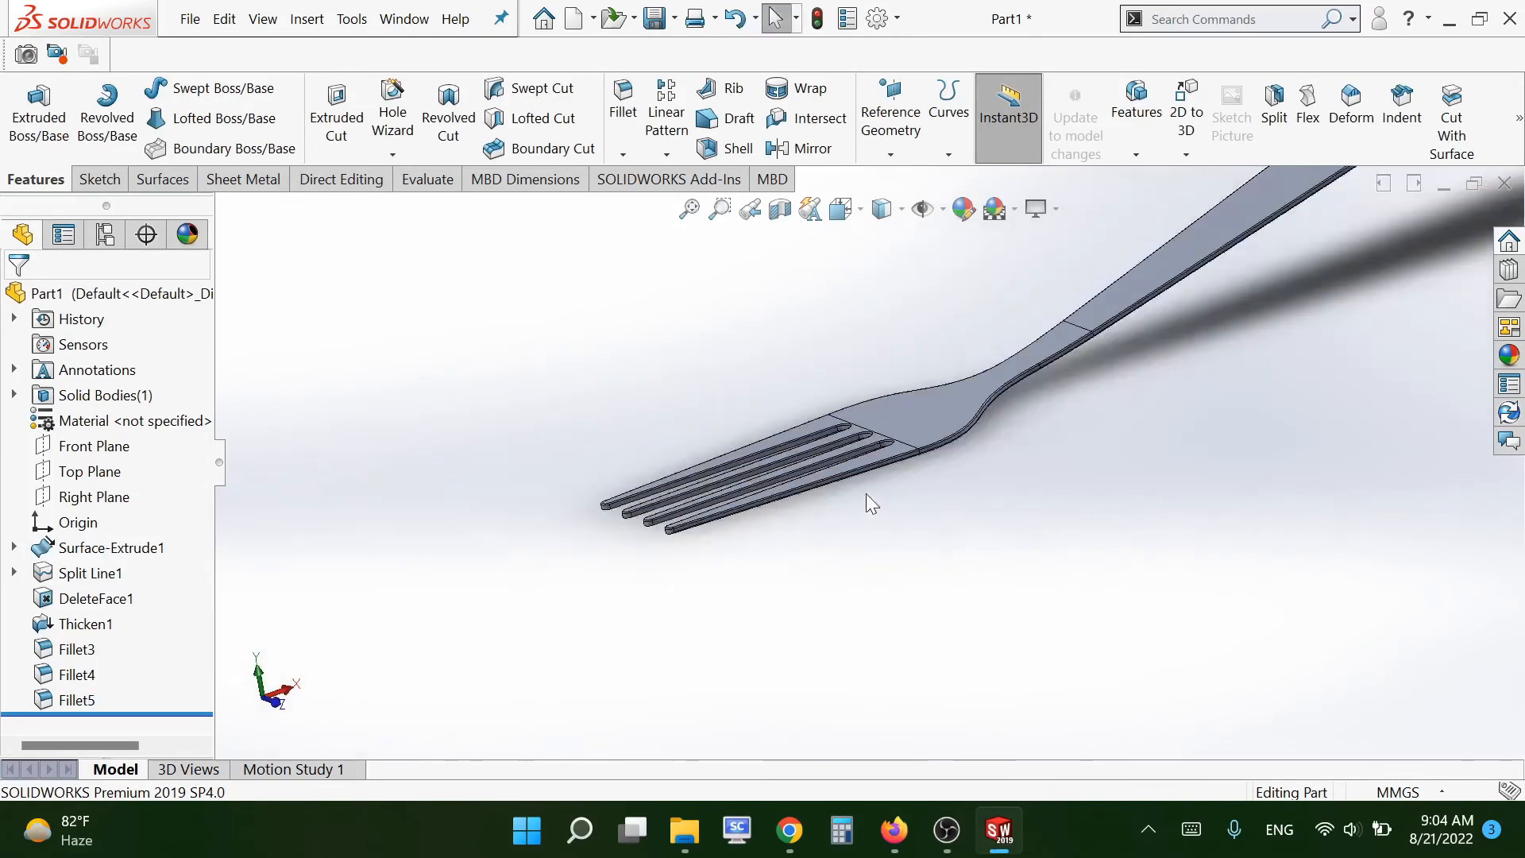
pyautogui.moveTo(876, 512); pyautogui.dragTo(866, 618, button='middle')
pyautogui.scroll(-5, 870, 627)
pyautogui.click(799, 506)
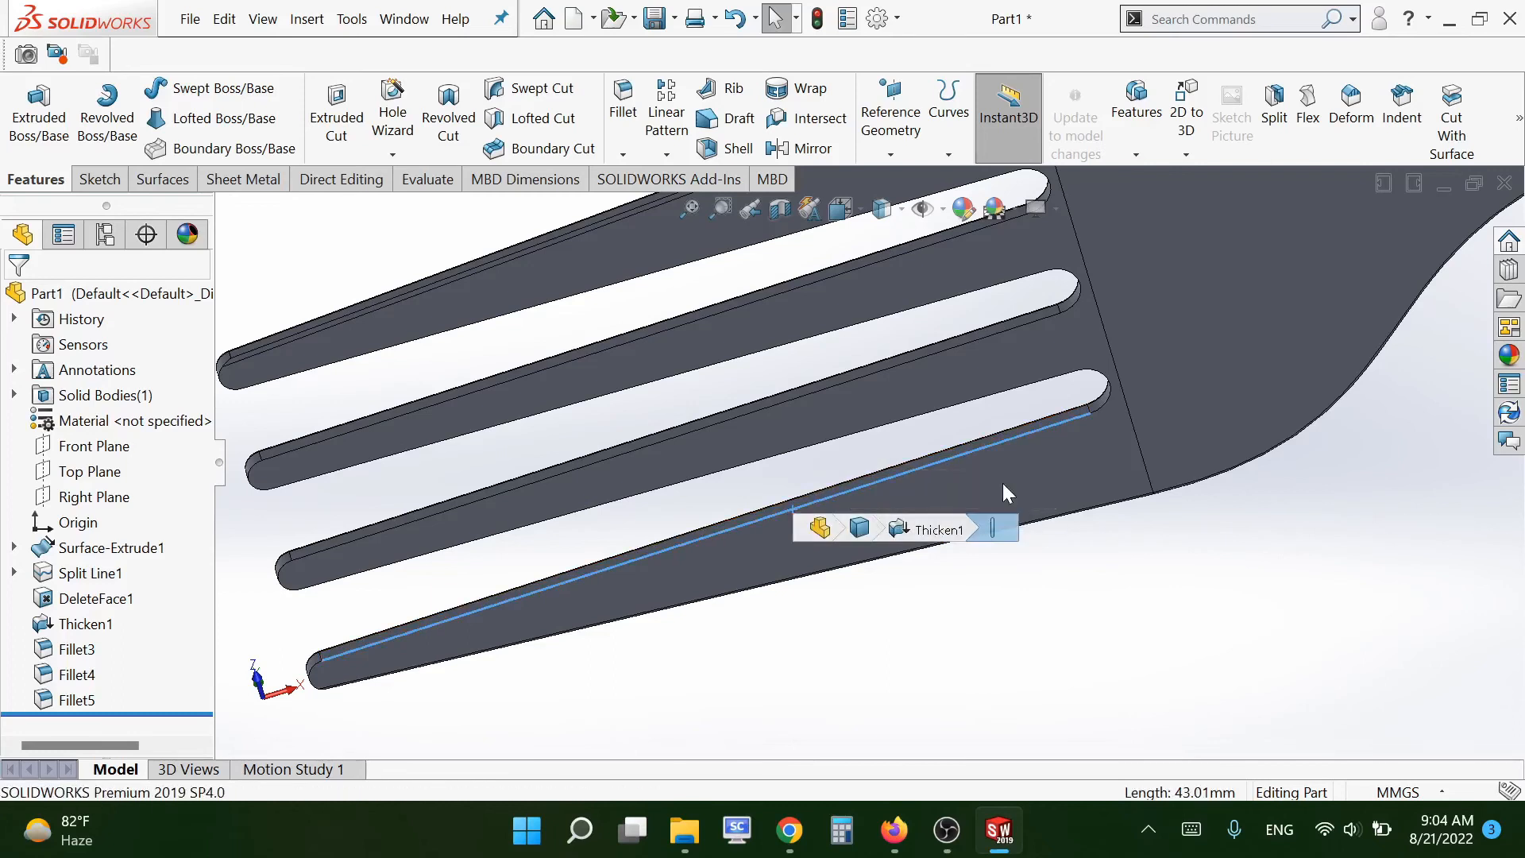
pyautogui.click(964, 483)
pyautogui.scroll(-4, 402, 688)
pyautogui.click(421, 608)
pyautogui.scroll(3, 612, 725)
pyautogui.scroll(-5, 680, 351)
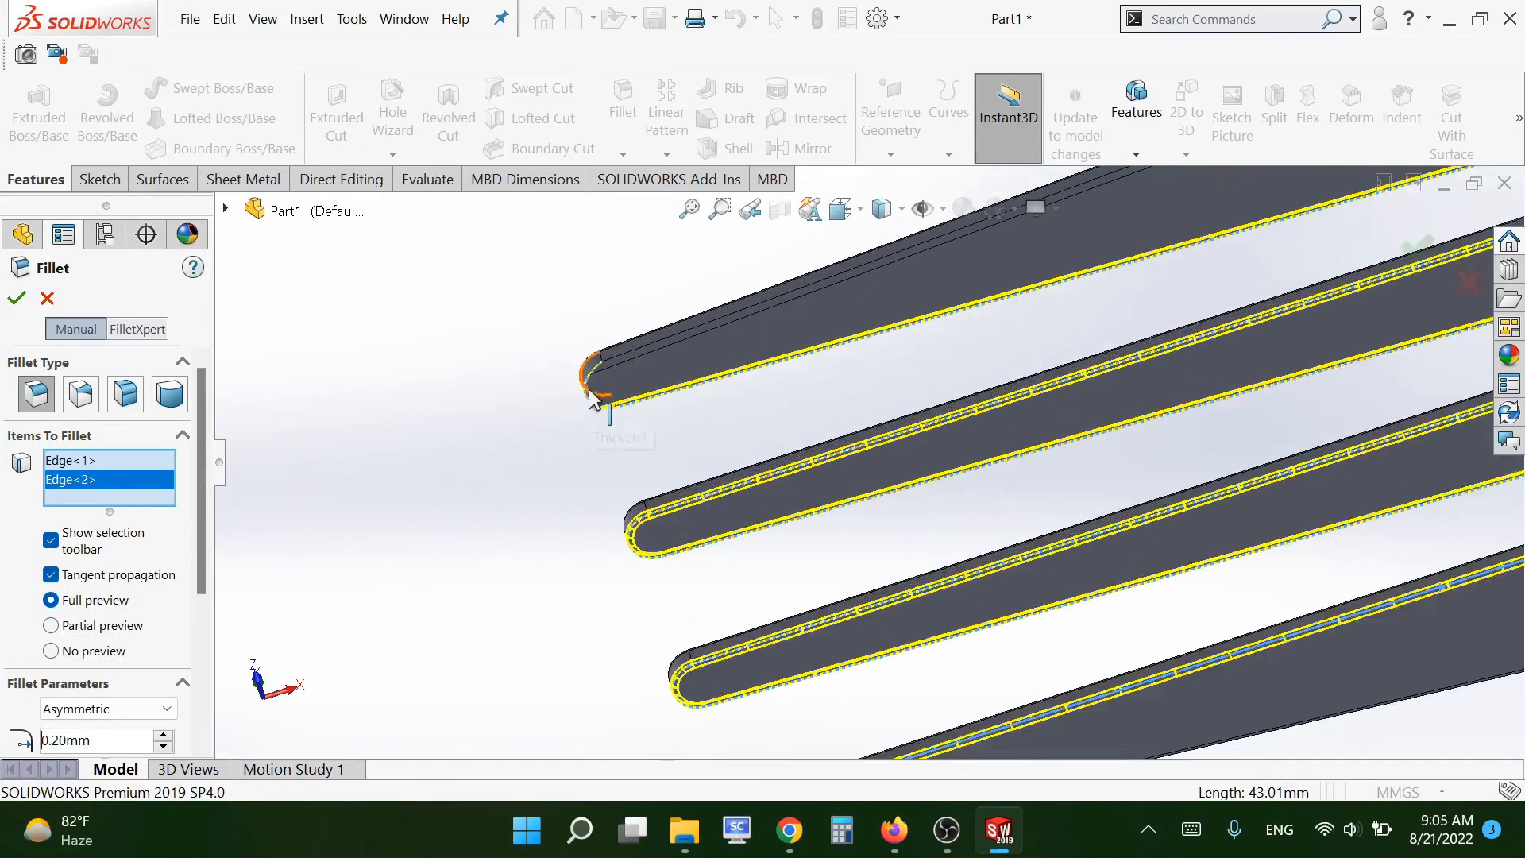
pyautogui.click(595, 381)
pyautogui.scroll(3, 503, 606)
# - Apply a steel appearance from the metal appearances to the whole fork
pyautogui.moveTo(503, 606); pyautogui.dragTo(1410, 284, button='middle')
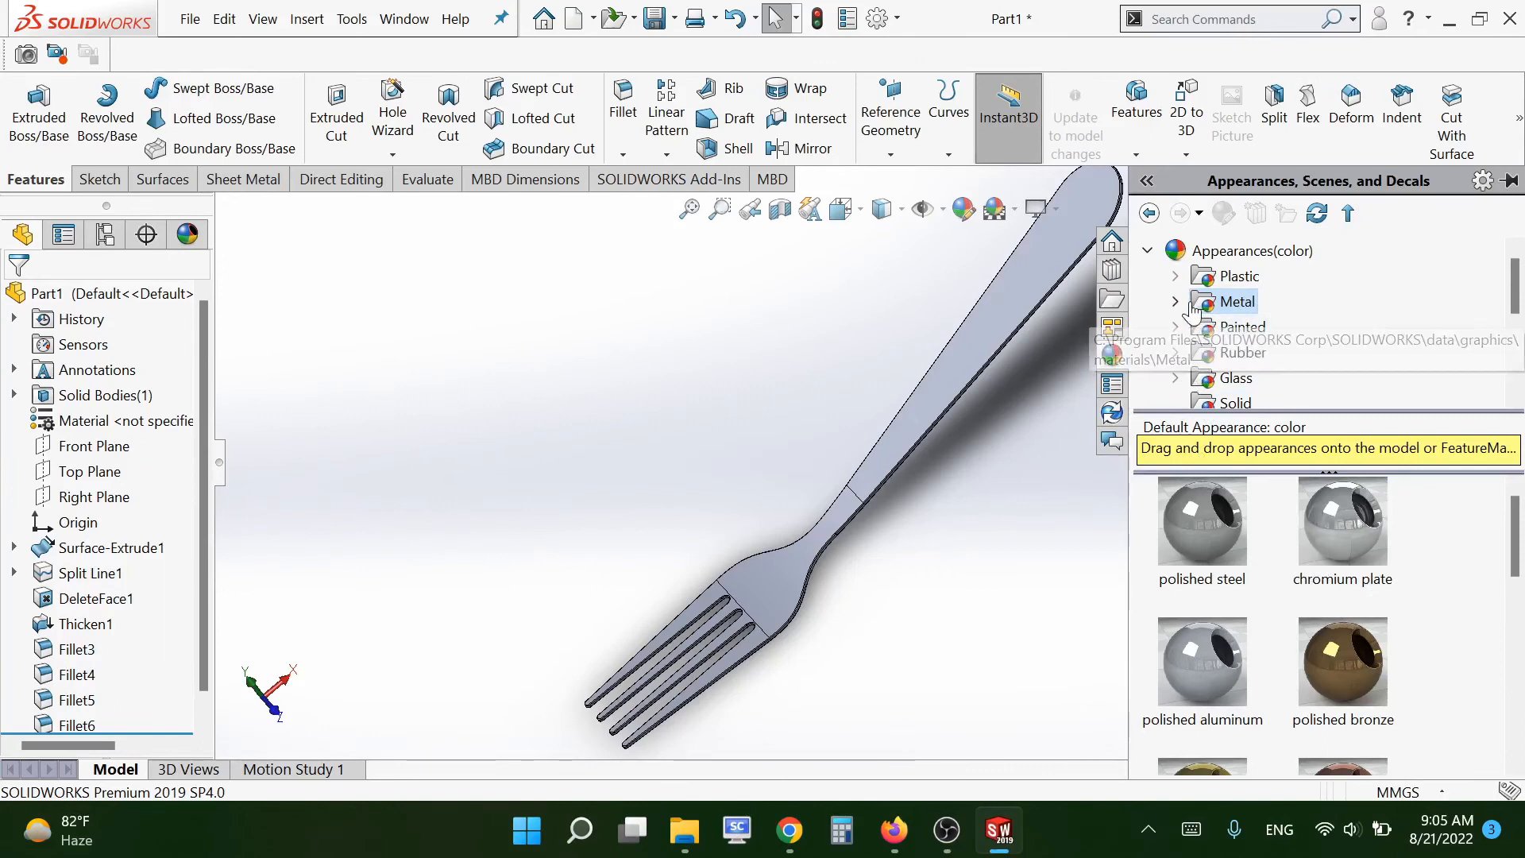
pyautogui.click(1175, 301)
pyautogui.click(1269, 278)
pyautogui.scroll(-5, 1370, 559)
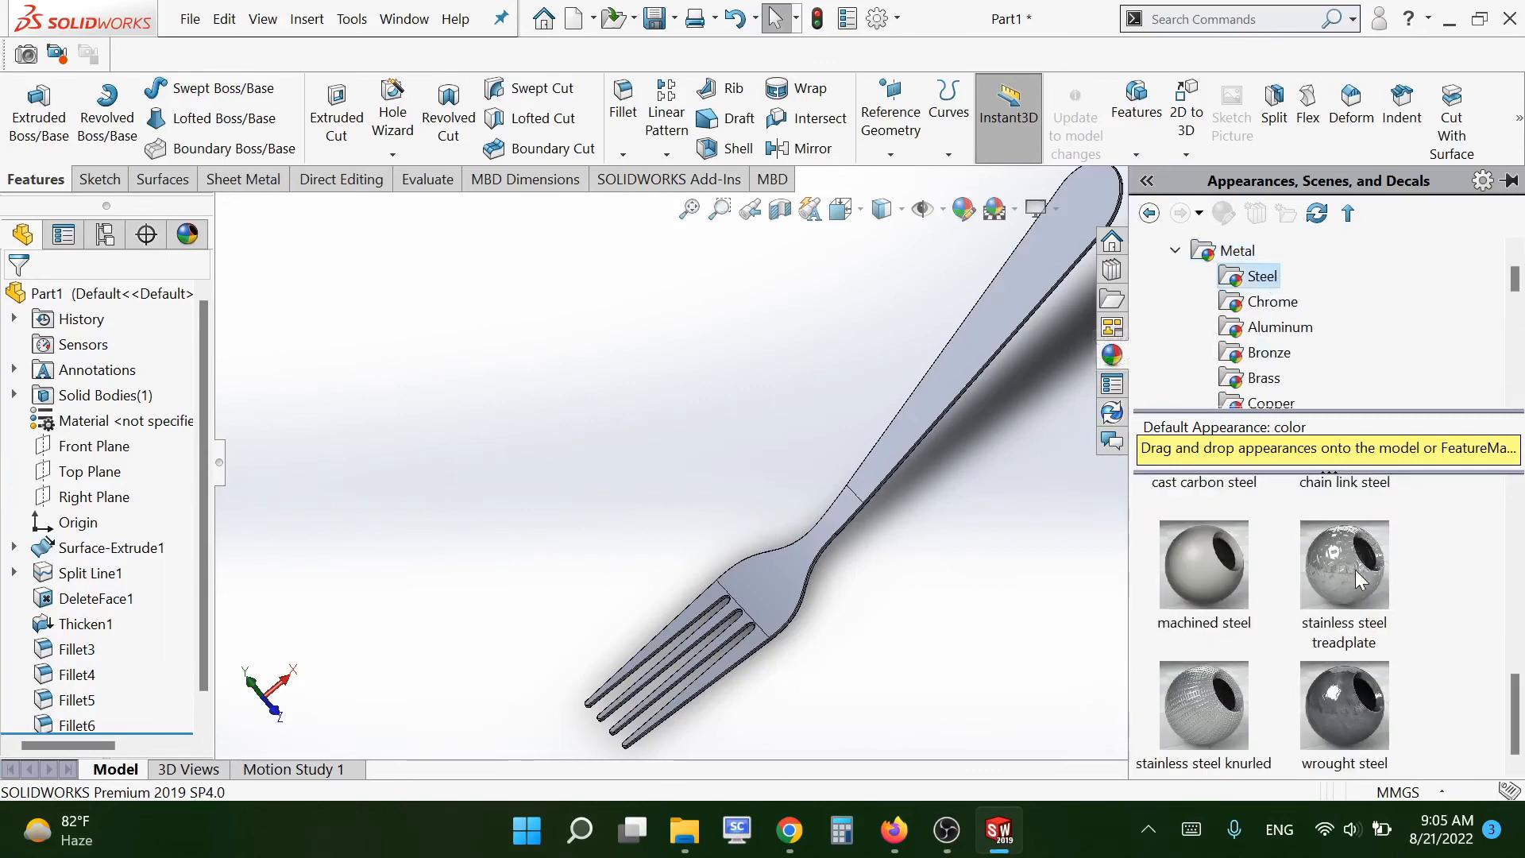
pyautogui.scroll(5, 1381, 659)
pyautogui.moveTo(1198, 527); pyautogui.dragTo(917, 429)
pyautogui.click(973, 420)
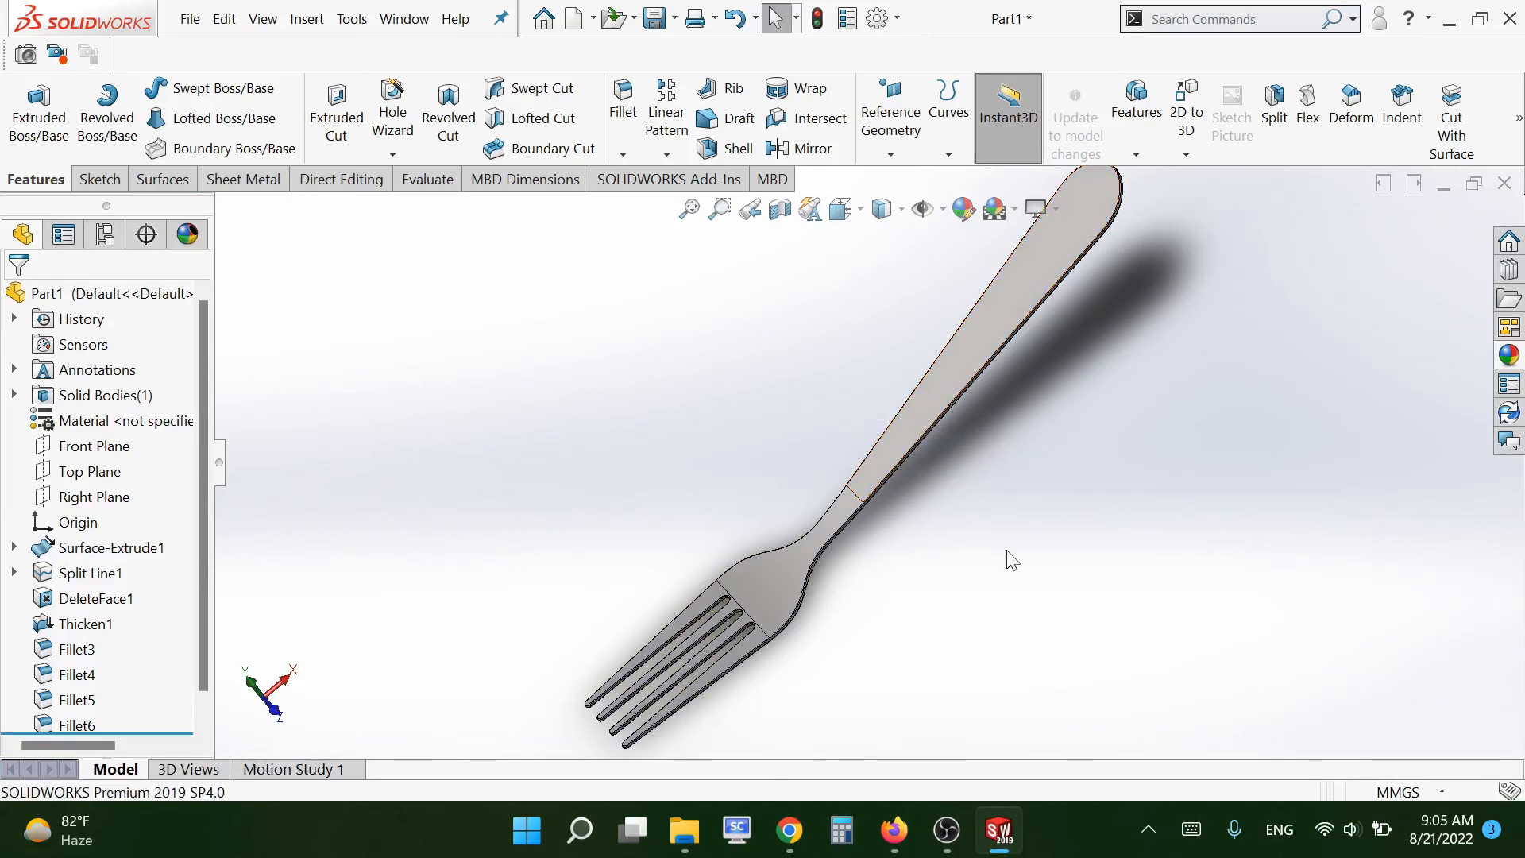
# - Try the Backdrop - Studio Room 2 and Rooftop basic scenes, and set the background scene to Plain White
pyautogui.scroll(2, 1057, 542)
pyautogui.moveTo(1057, 543); pyautogui.dragTo(1069, 538, button='middle')
pyautogui.scroll(-1, 1074, 439)
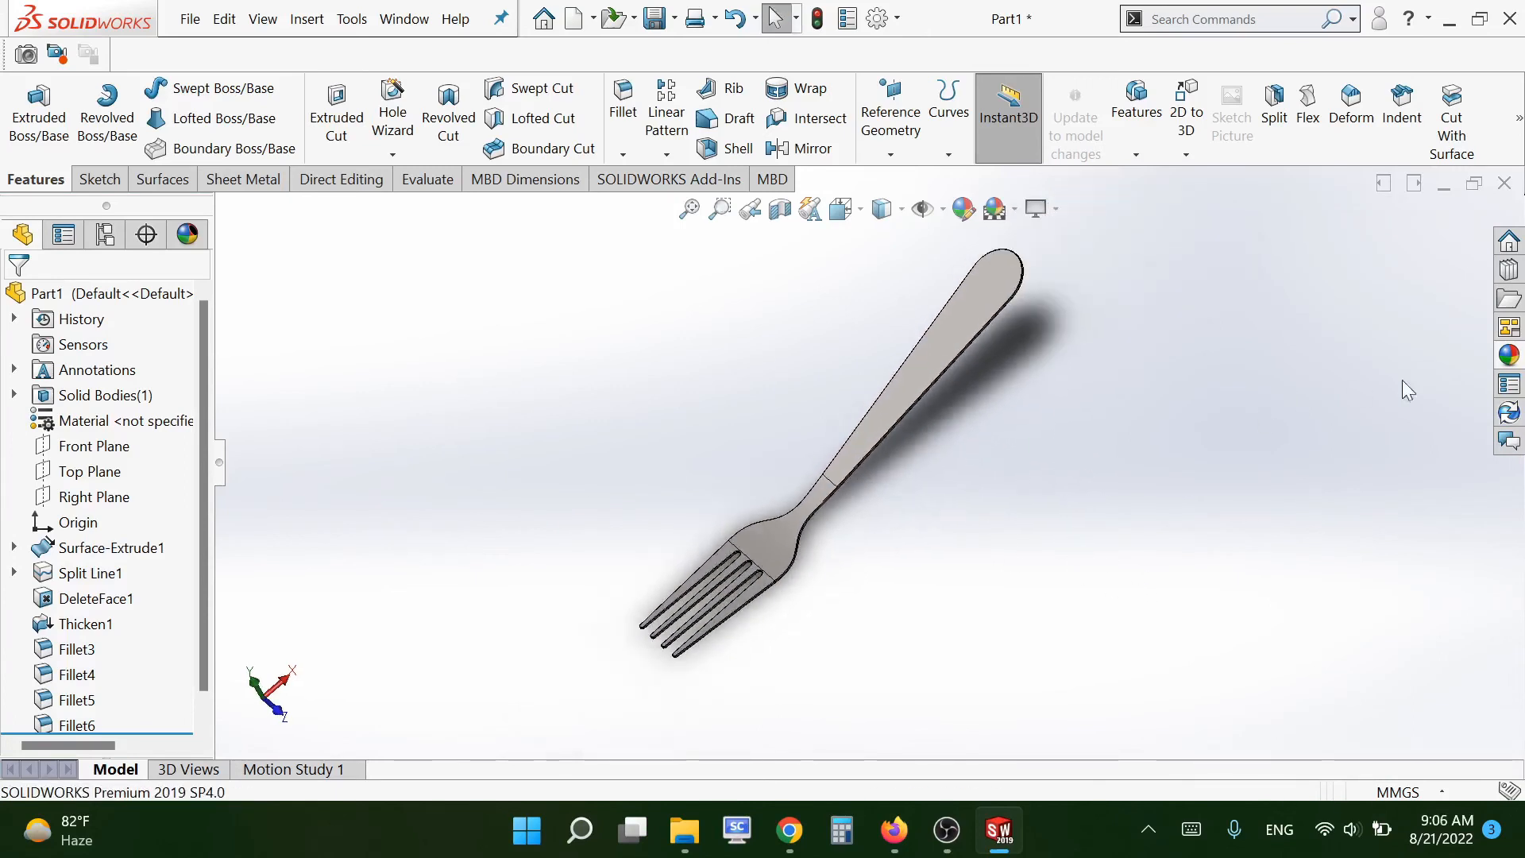
pyautogui.click(1508, 355)
pyautogui.click(1174, 250)
pyautogui.click(1147, 250)
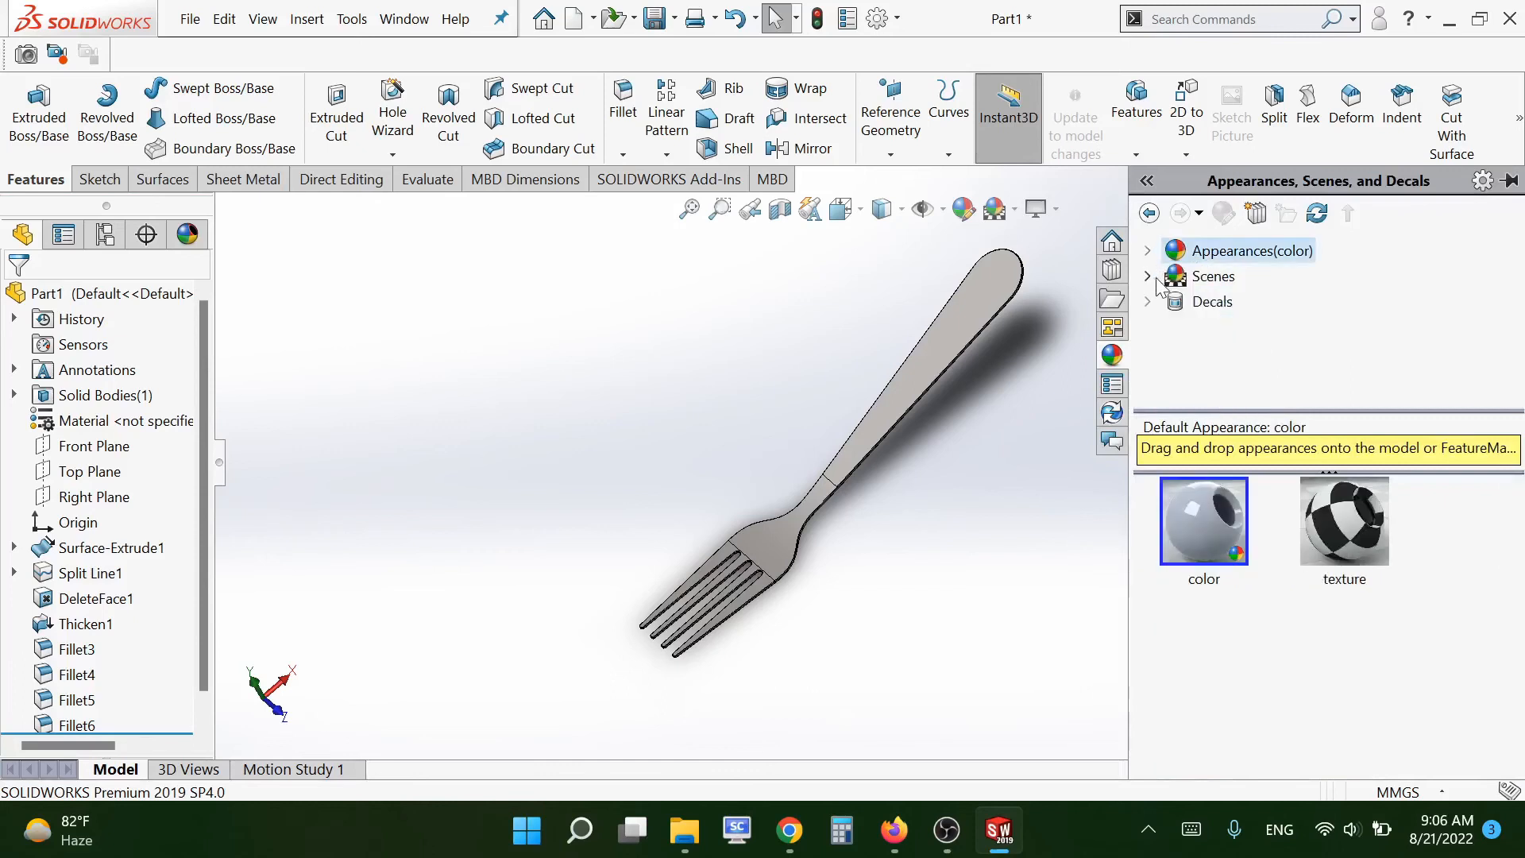
pyautogui.click(1146, 275)
pyautogui.click(1247, 306)
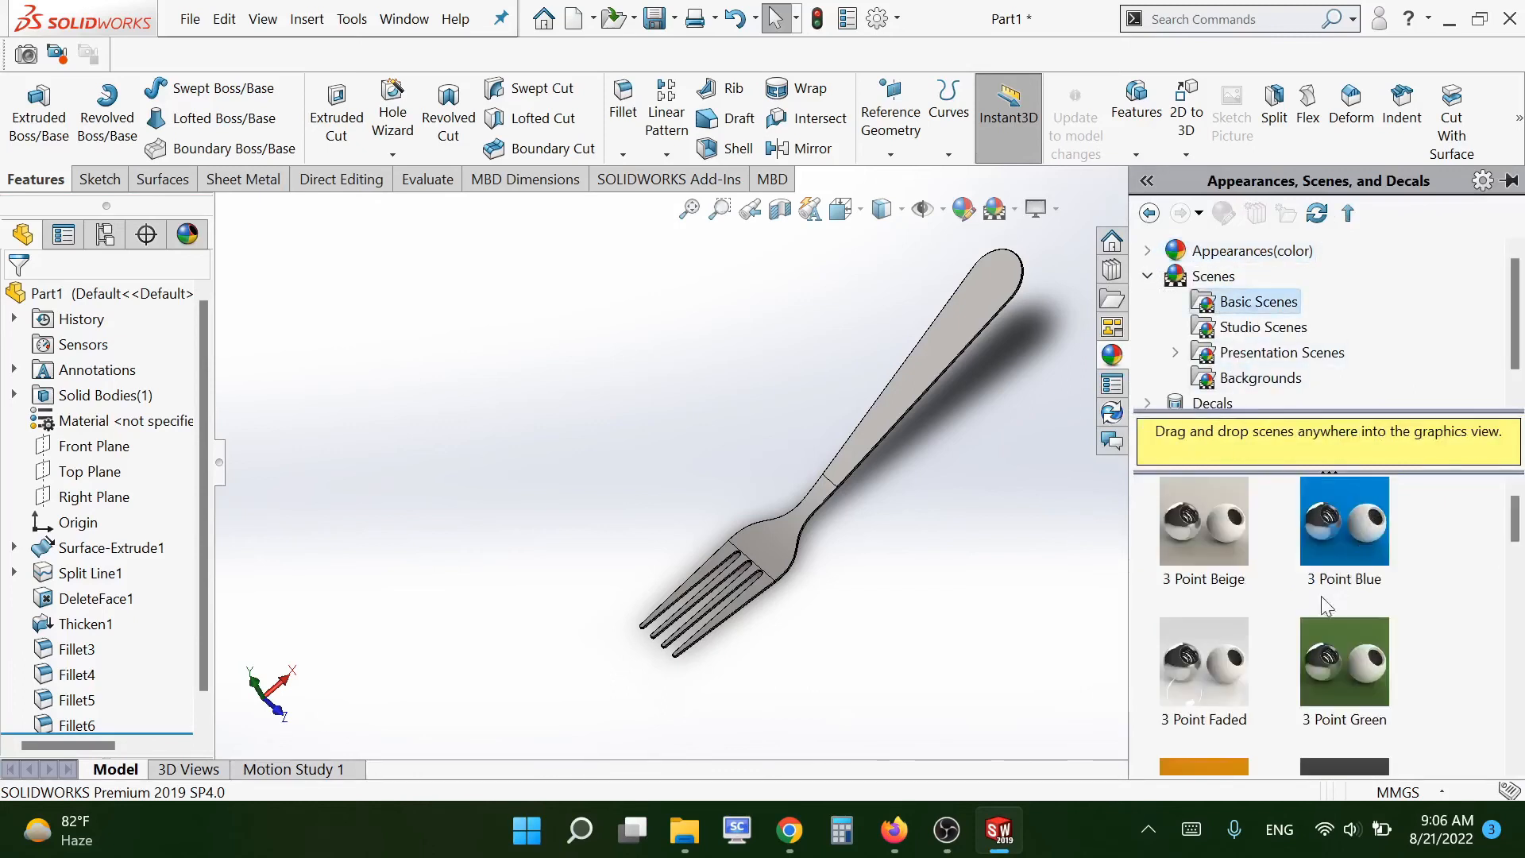
pyautogui.scroll(-5, 1338, 588)
pyautogui.doubleClick(1199, 683)
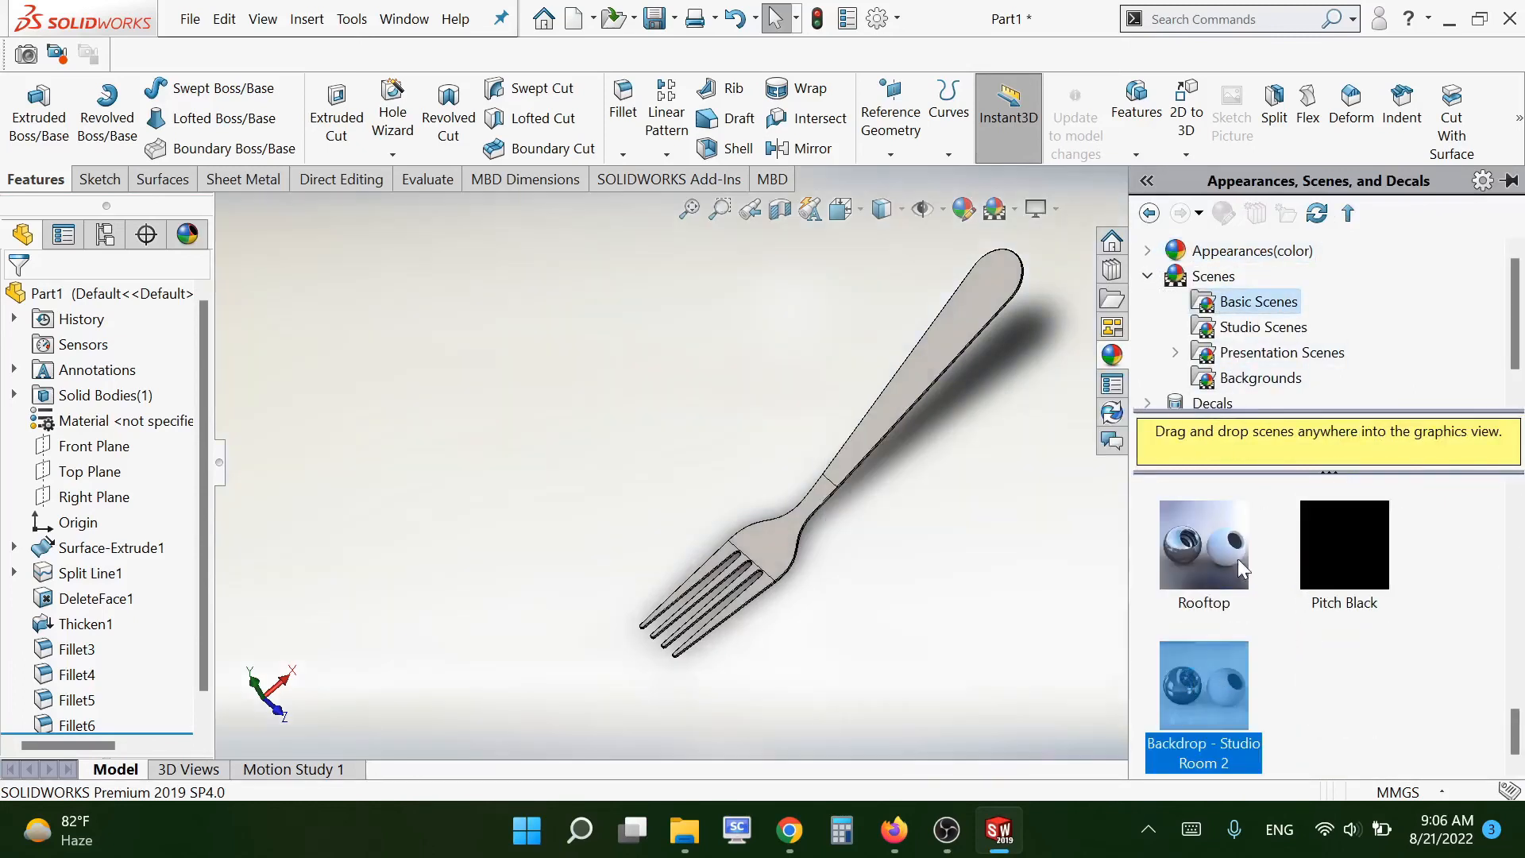
pyautogui.doubleClick(1228, 549)
pyautogui.scroll(2, 1259, 569)
pyautogui.doubleClick(1324, 554)
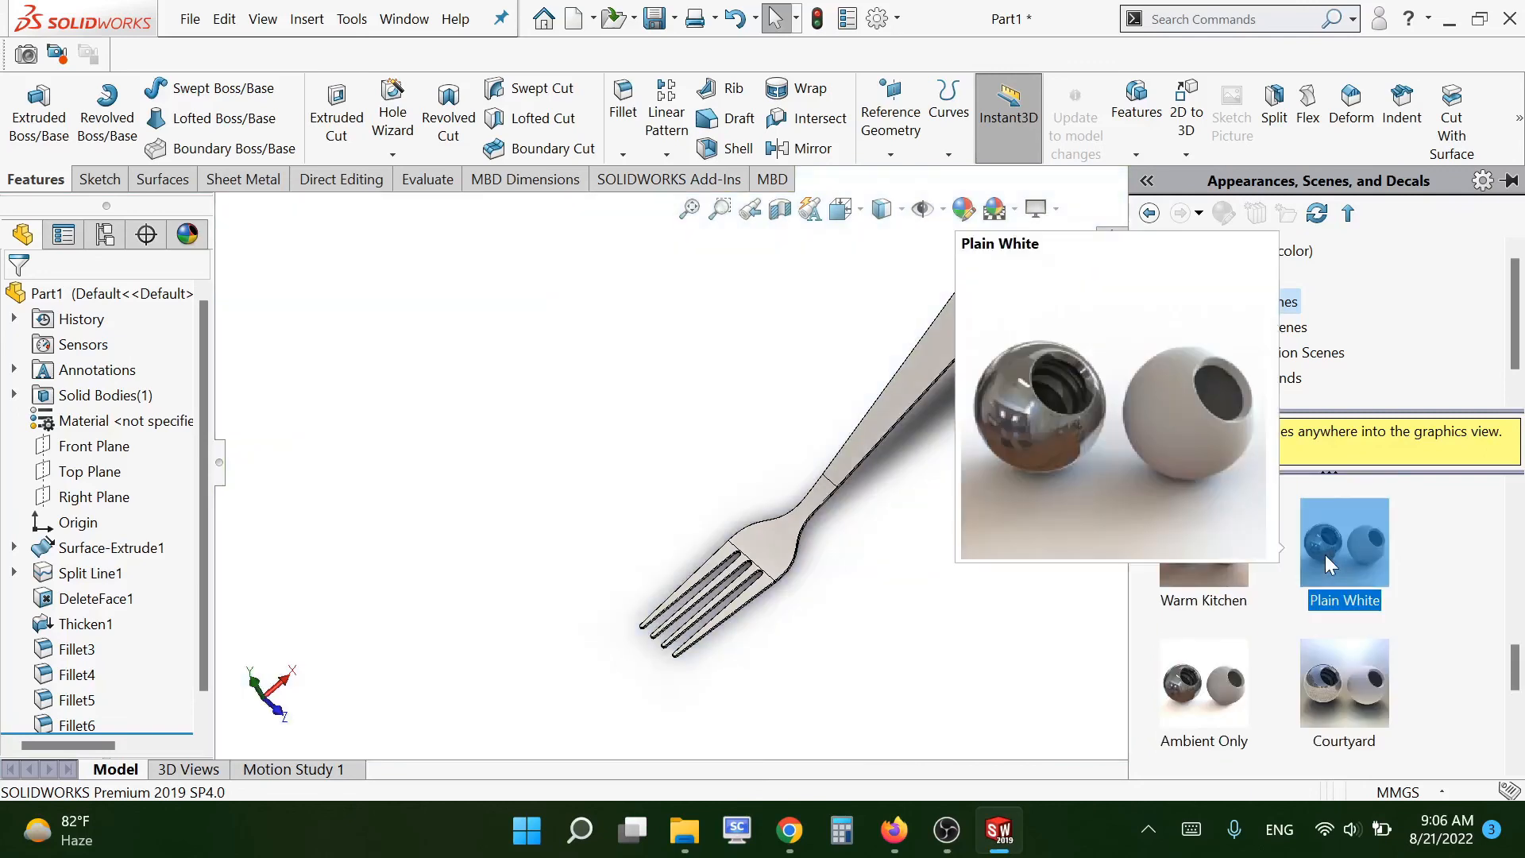
# - Examine the fork against the white scene and browse the basic scenes for another background
pyautogui.moveTo(1010, 570); pyautogui.dragTo(959, 547, button='middle')
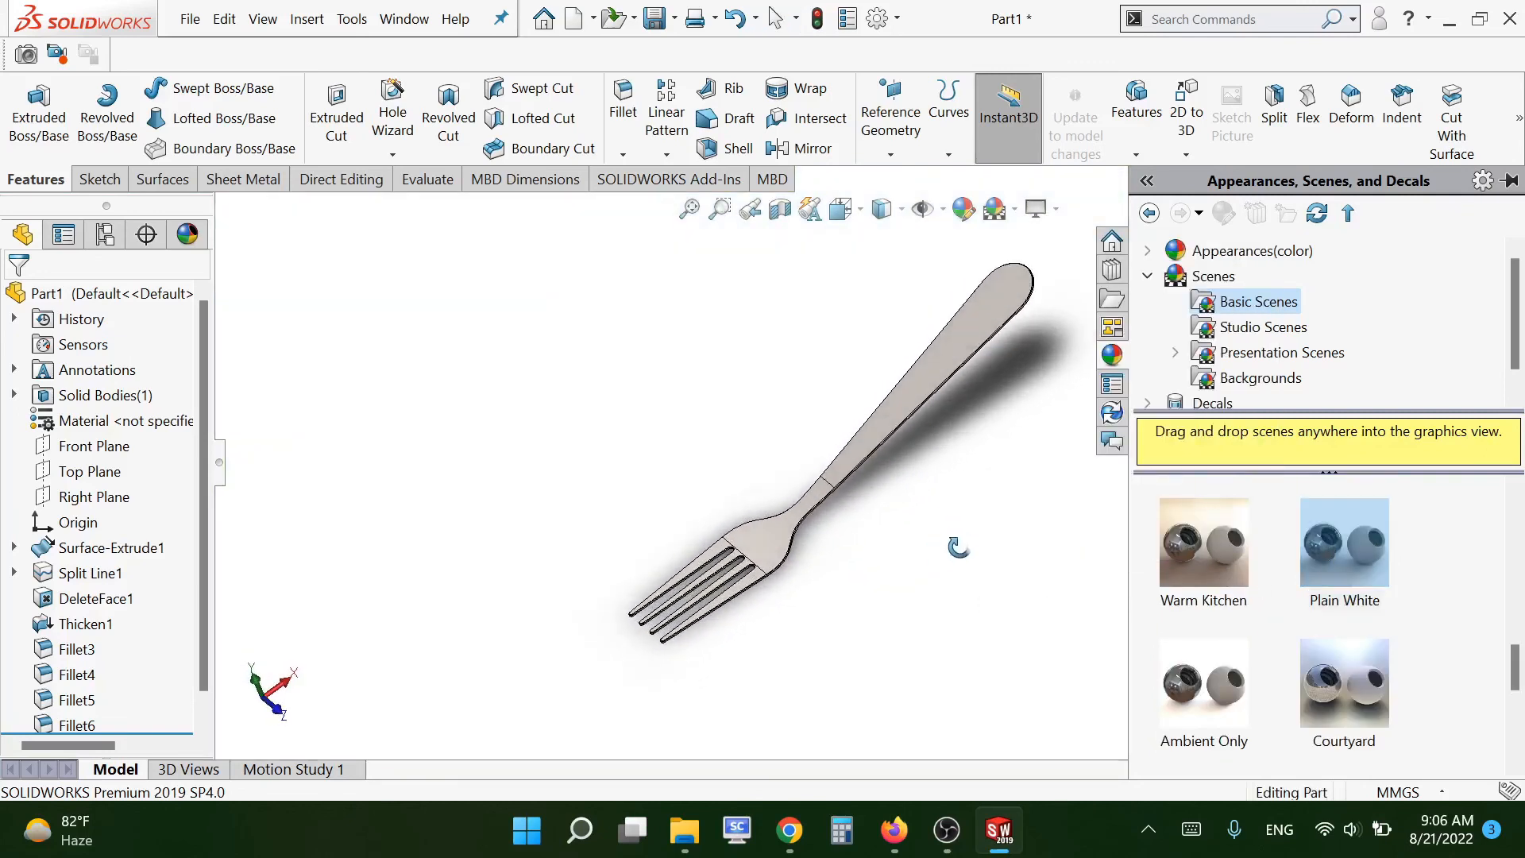
pyautogui.scroll(-1, 1011, 459)
pyautogui.scroll(1, 935, 485)
pyautogui.scroll(-1, 825, 399)
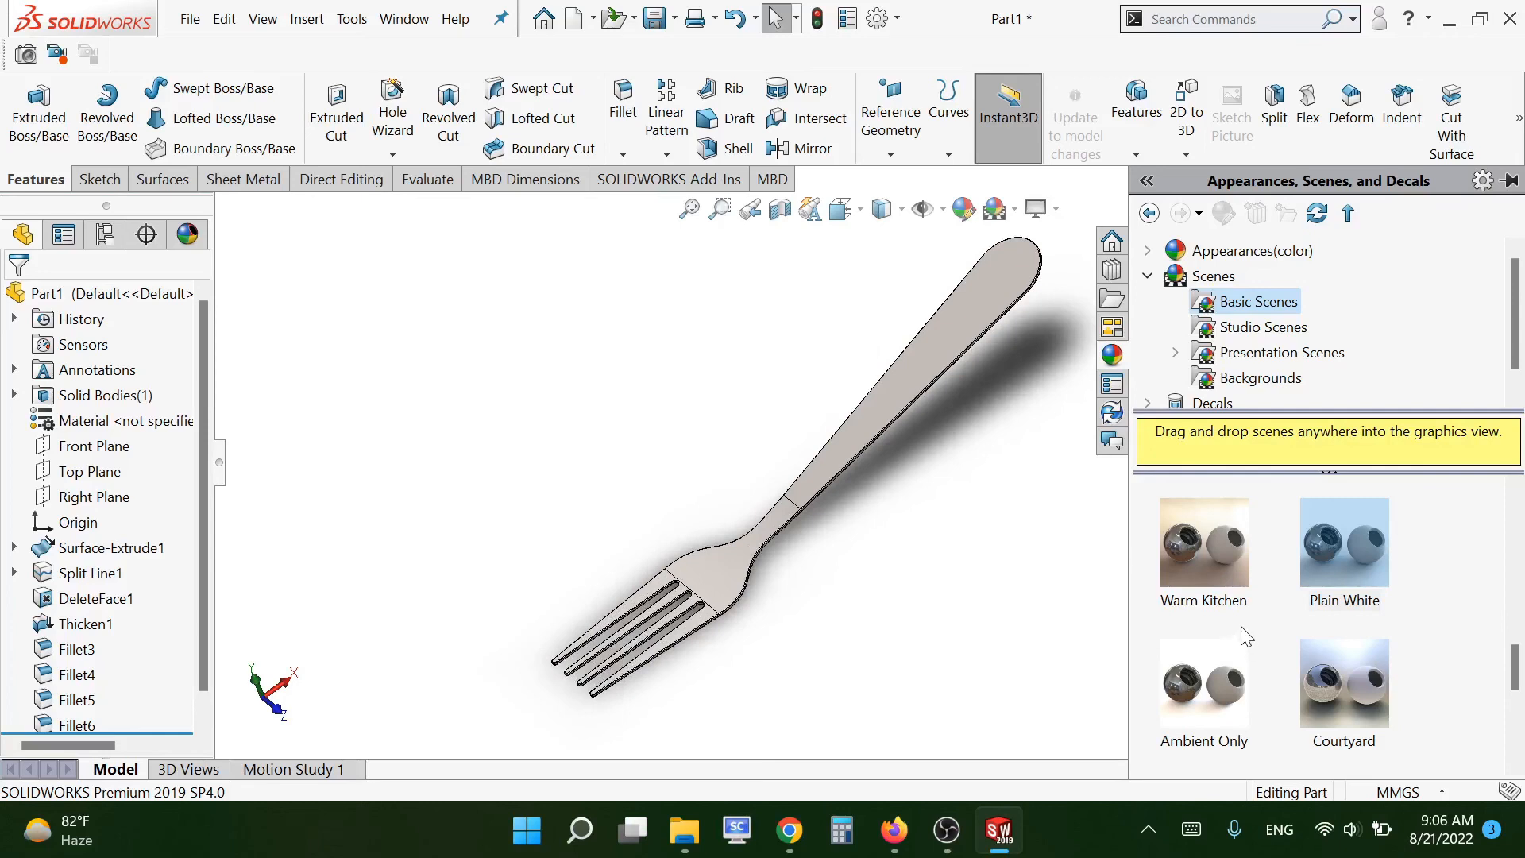
pyautogui.scroll(-3, 1242, 631)
pyautogui.scroll(2, 1227, 667)
pyautogui.scroll(-2, 1215, 690)
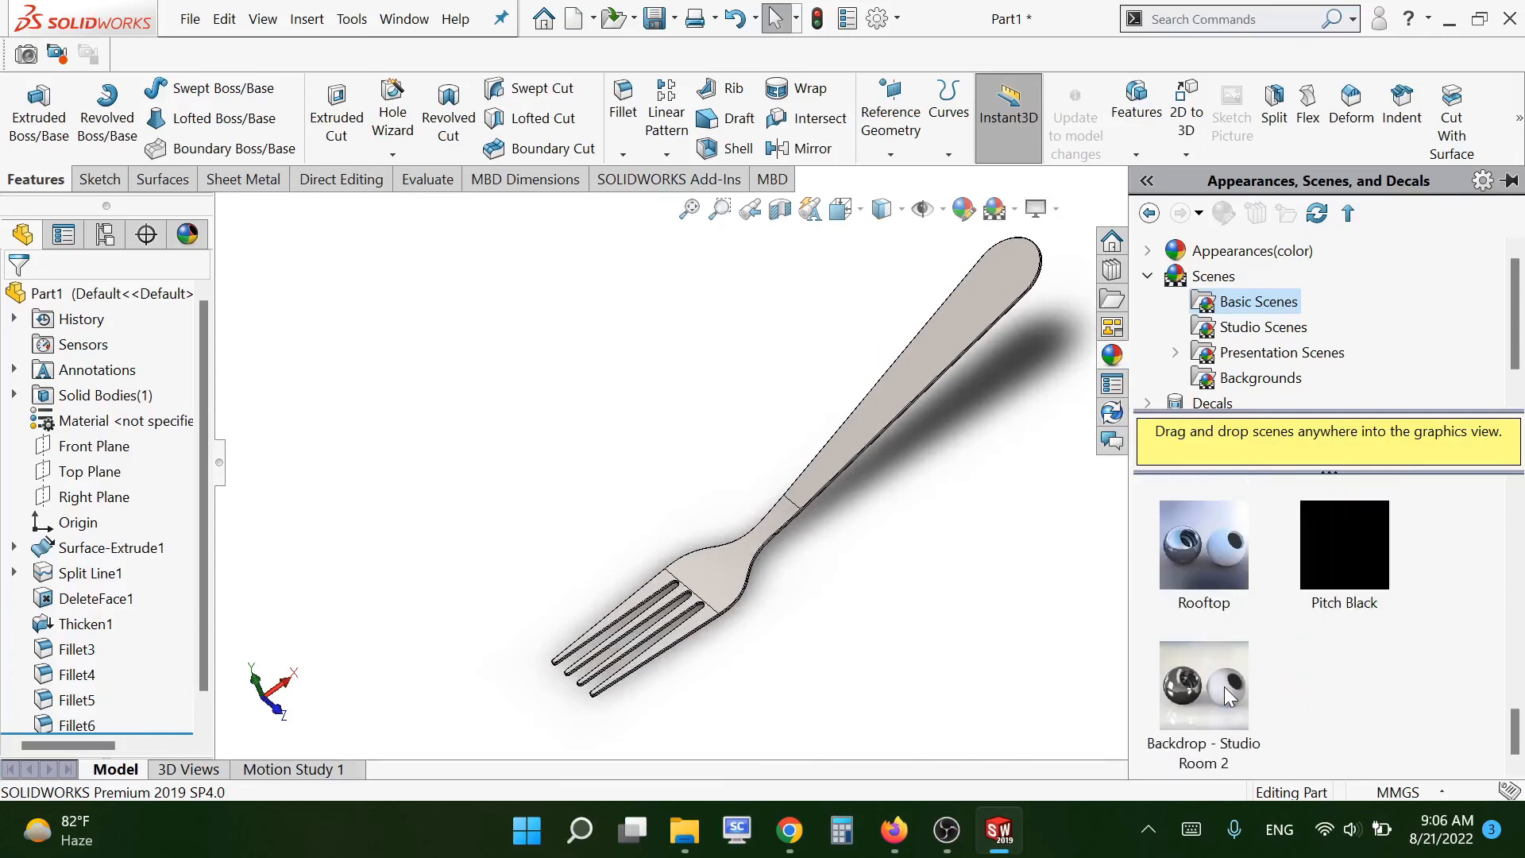